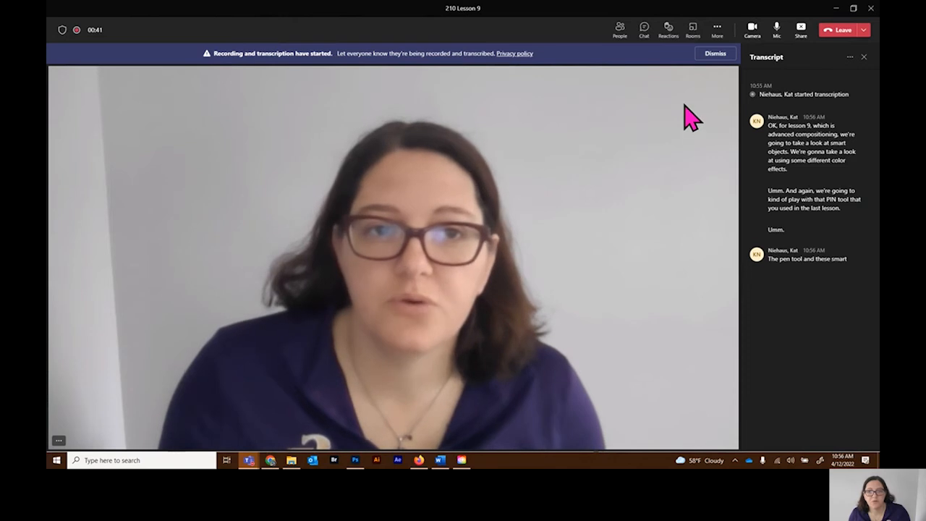
Step: Minimize the meeting window and, in Photoshop, open the oranges and bottles JPG photos from the 9 Advanced composition folder
click(712, 54)
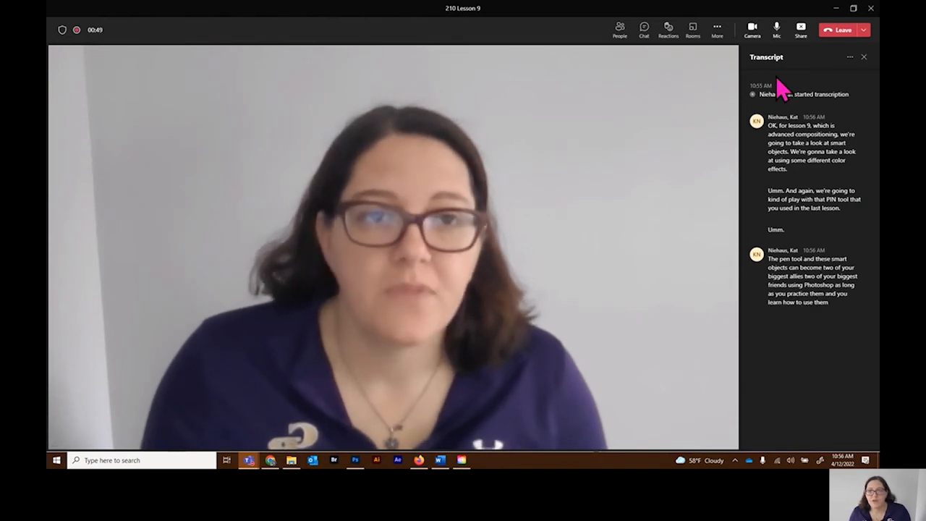
click(836, 9)
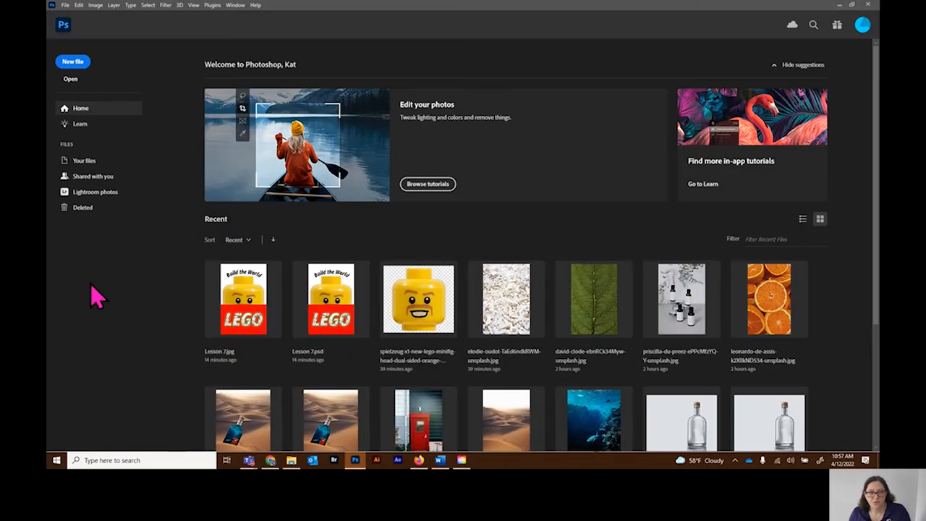
click(72, 79)
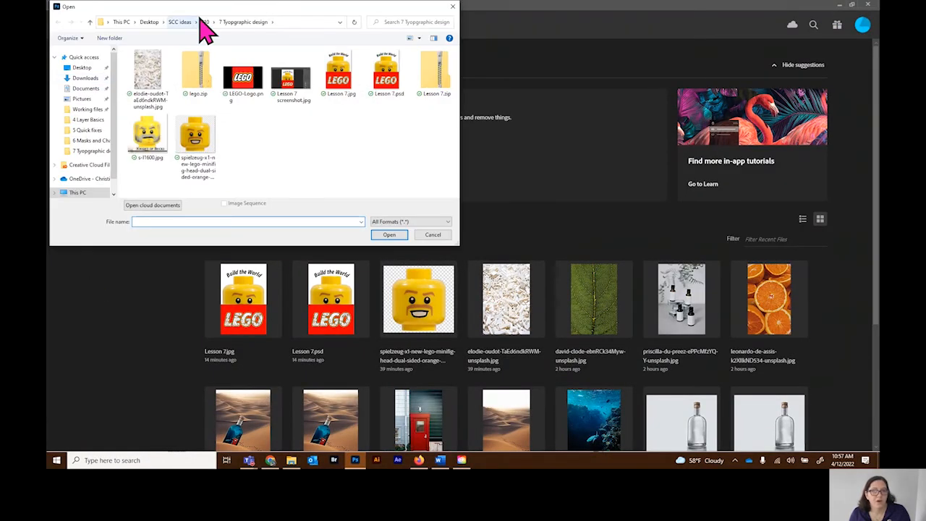
click(205, 21)
double_click(150, 133)
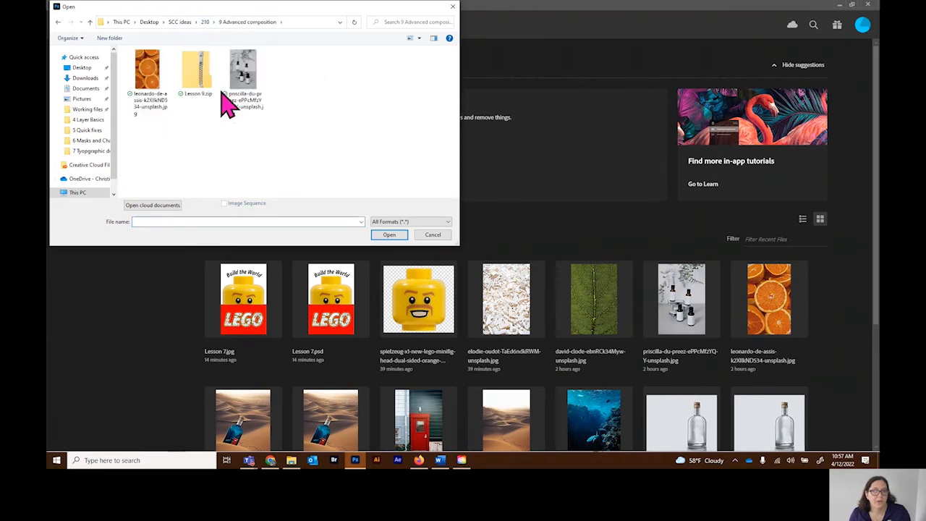
click(137, 81)
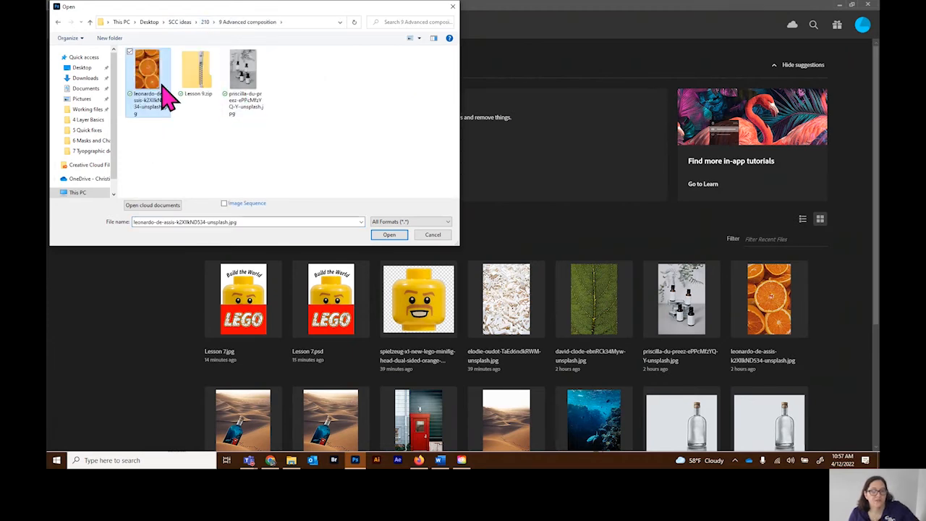
ctrl+click(244, 76)
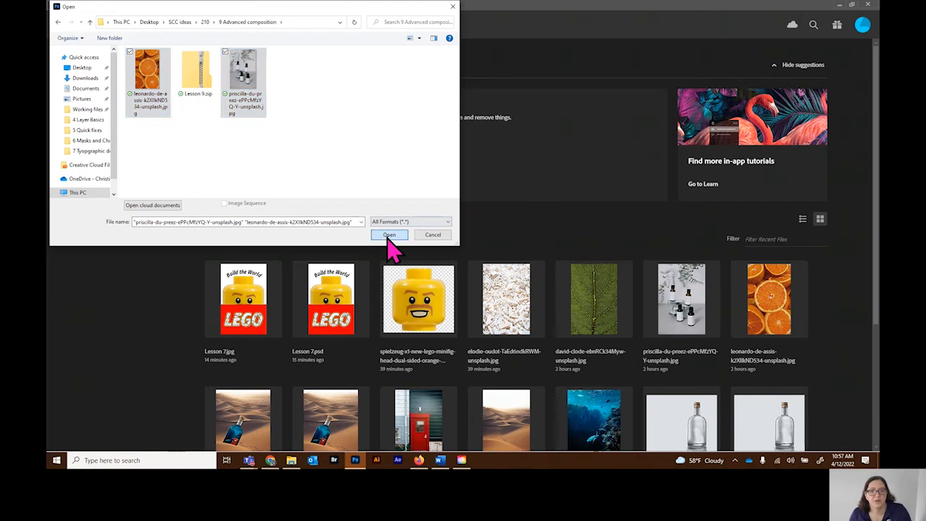
click(389, 235)
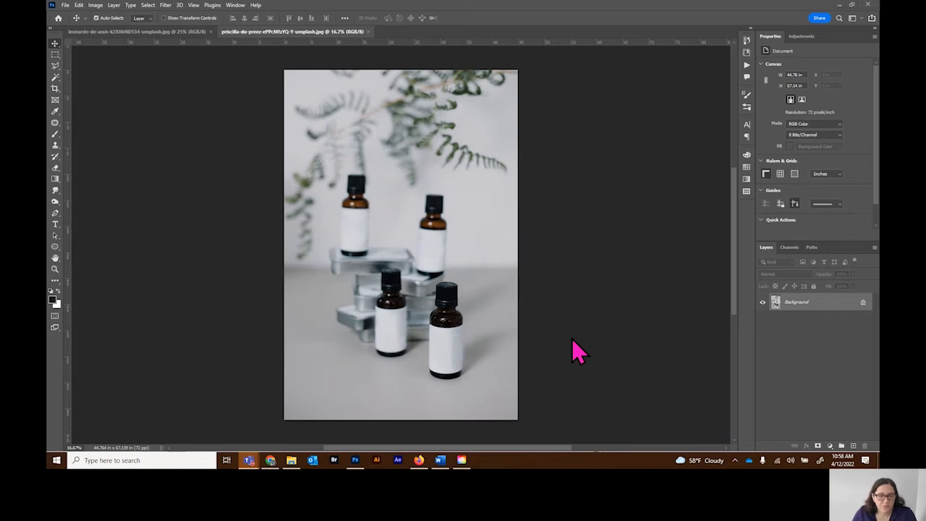
Step: Copy the entire oranges image and paste it into the bottles photo as a new layer
click(56, 271)
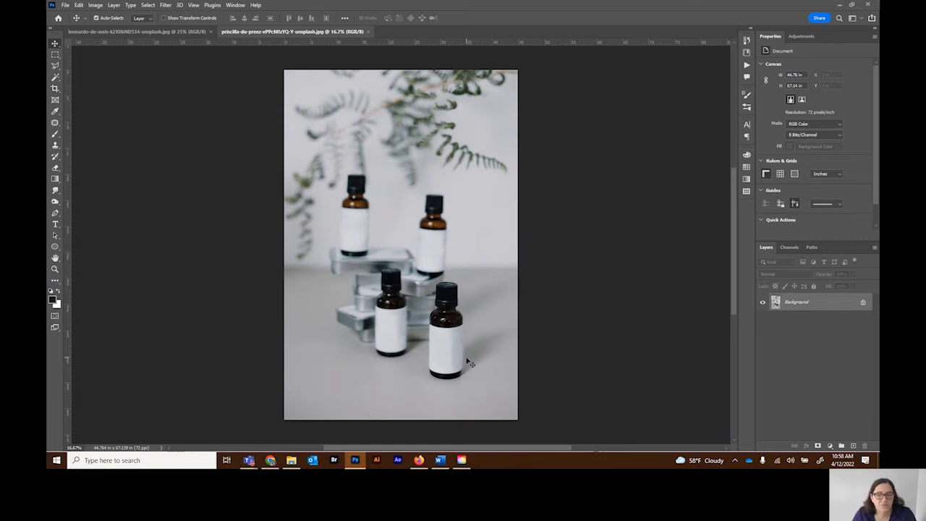
click(55, 269)
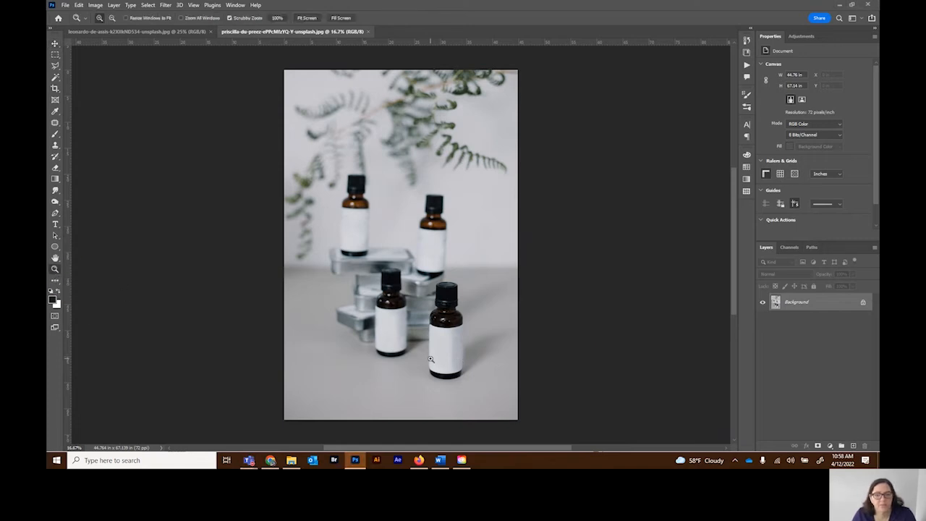
click(450, 362)
drag(450, 361, 502, 331)
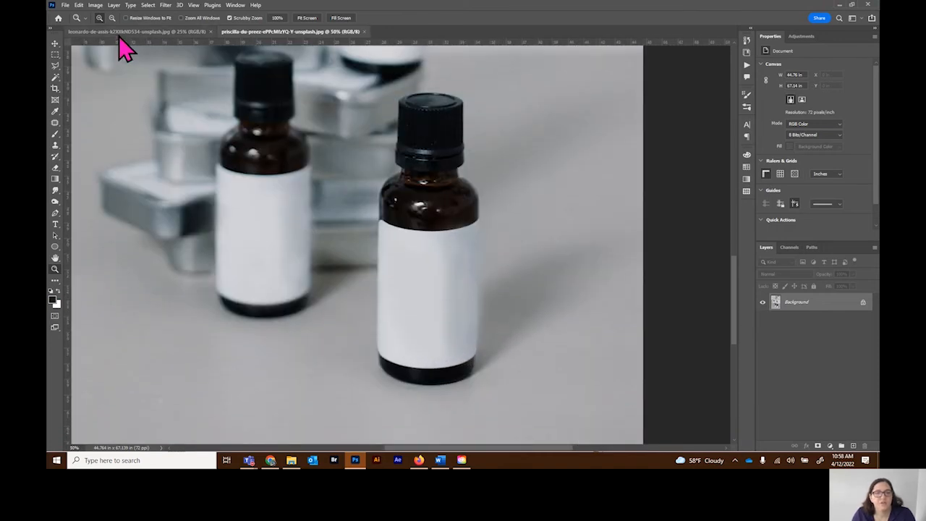
click(155, 32)
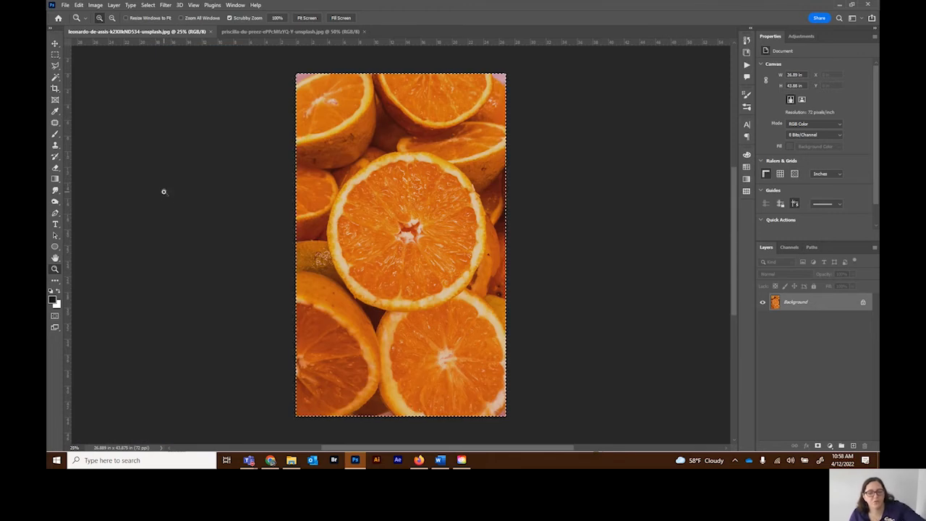
click(312, 34)
key(ctrl+v)
Step: Free-transform the oranges layer to about 7.58 × 12.38 in so it covers the front bottle's label, lowering its opacity to 57% for alignment
key(ctrl+t)
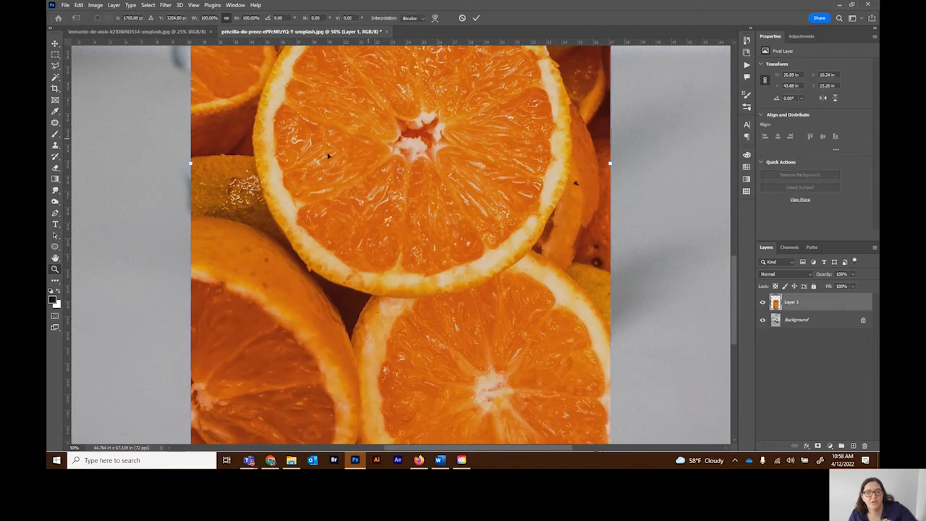
drag(192, 162, 480, 196)
drag(529, 181, 498, 318)
click(855, 274)
drag(848, 288, 838, 289)
drag(504, 330, 514, 325)
drag(451, 401, 458, 388)
drag(581, 385, 573, 377)
drag(540, 350, 538, 359)
click(475, 18)
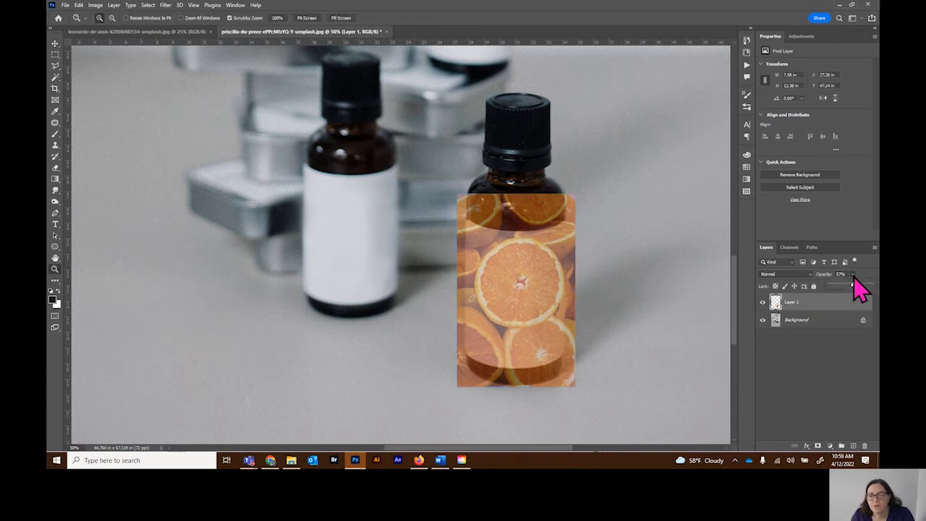
Step: Set the oranges layer's opacity to 100% and hide the layer
drag(852, 274, 870, 284)
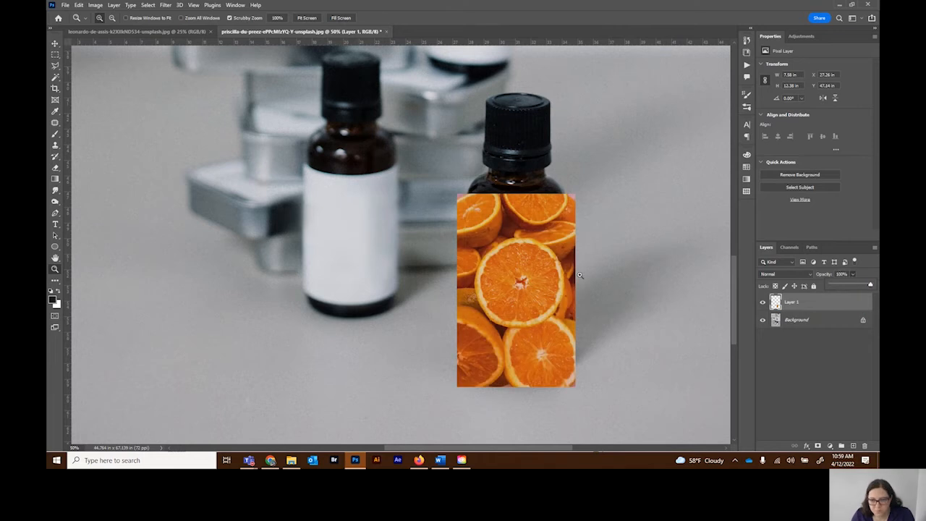
click(762, 304)
click(762, 304)
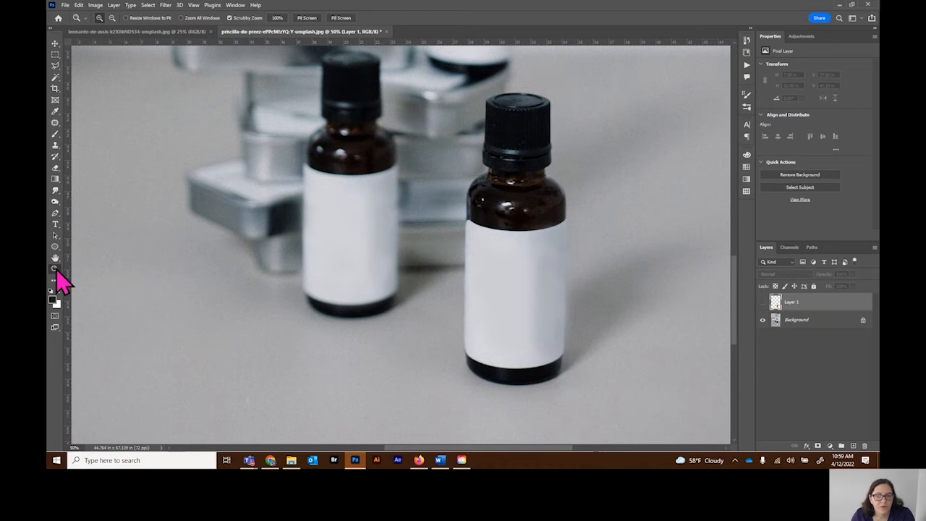
Step: Trace the curved upper edge of the front bottle's label with the Pen tool
click(477, 279)
drag(497, 448, 525, 449)
scroll(512, 320, down, 2)
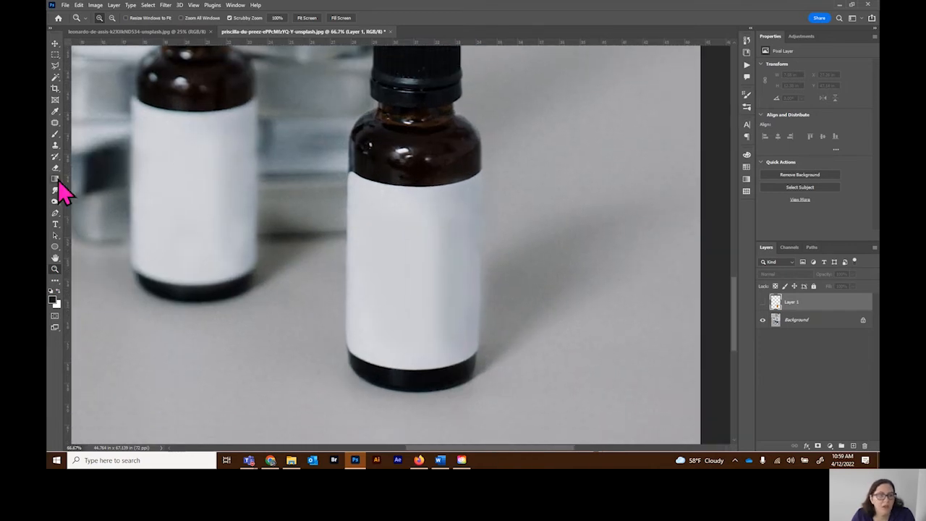
click(56, 213)
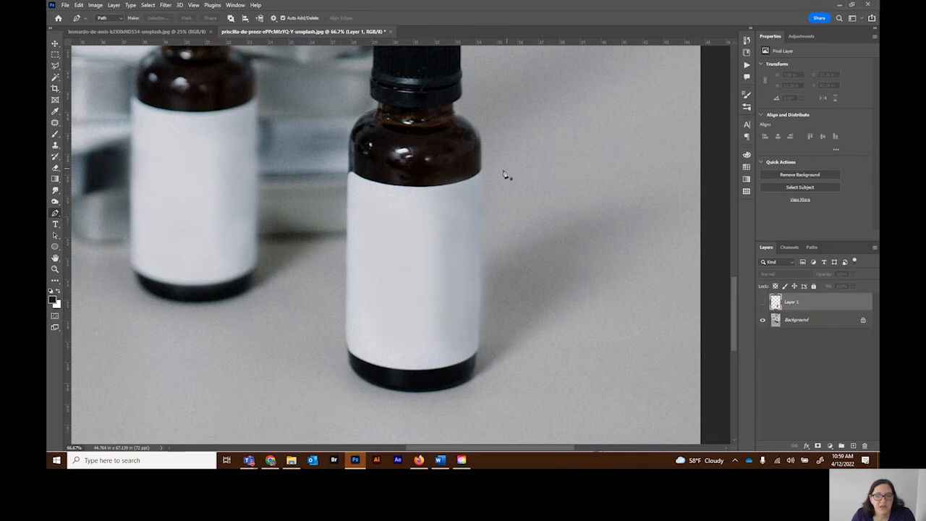
click(354, 175)
drag(423, 188, 471, 189)
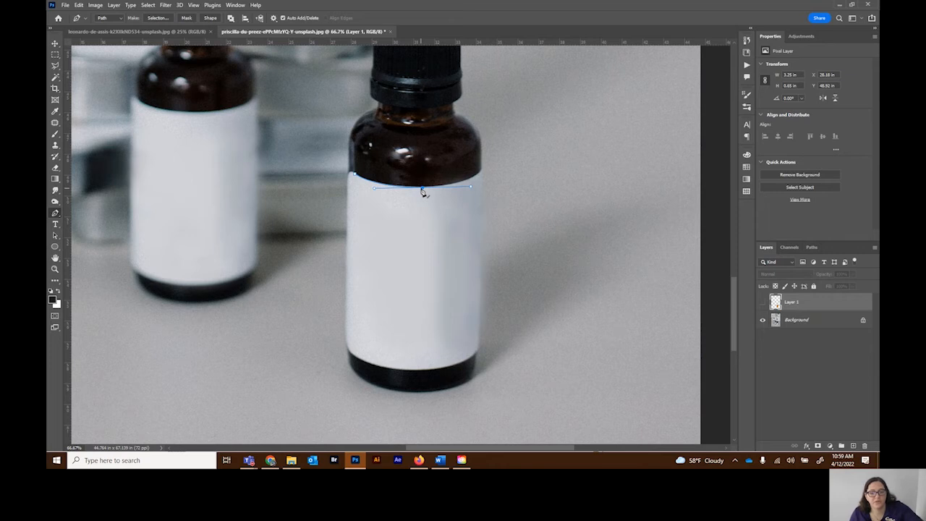
click(423, 189)
drag(480, 185, 484, 152)
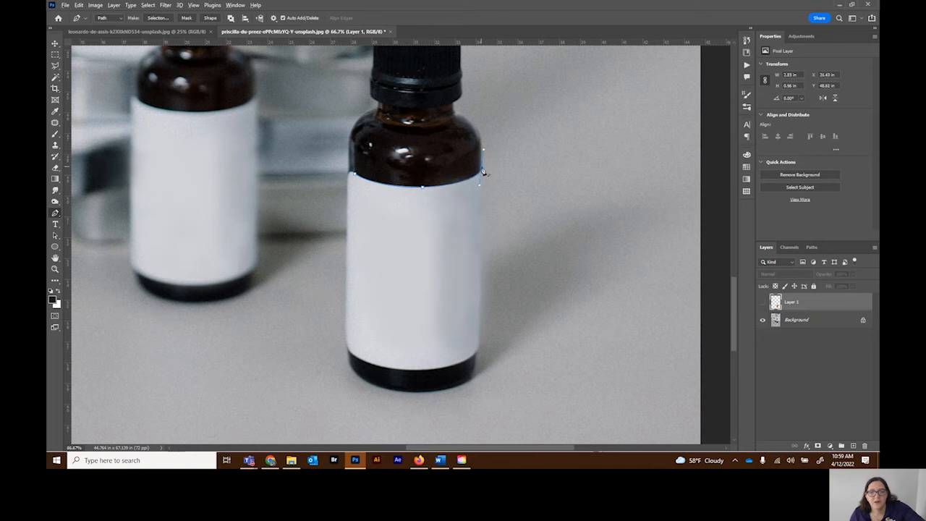
Step: Continue the path down the label's right side, around its lower curve and up the left side, closing the outline
click(479, 351)
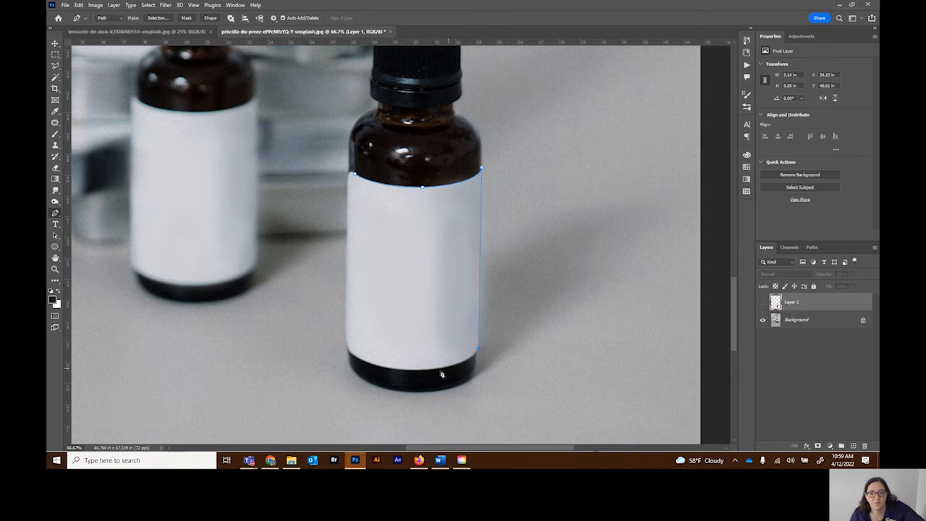
drag(412, 371, 360, 371)
alt+click(412, 371)
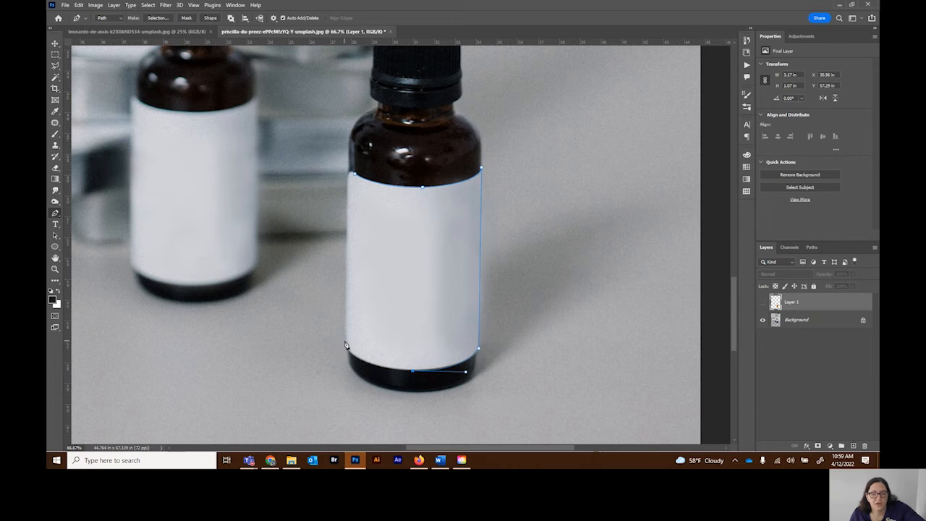
drag(346, 333, 344, 316)
click(348, 184)
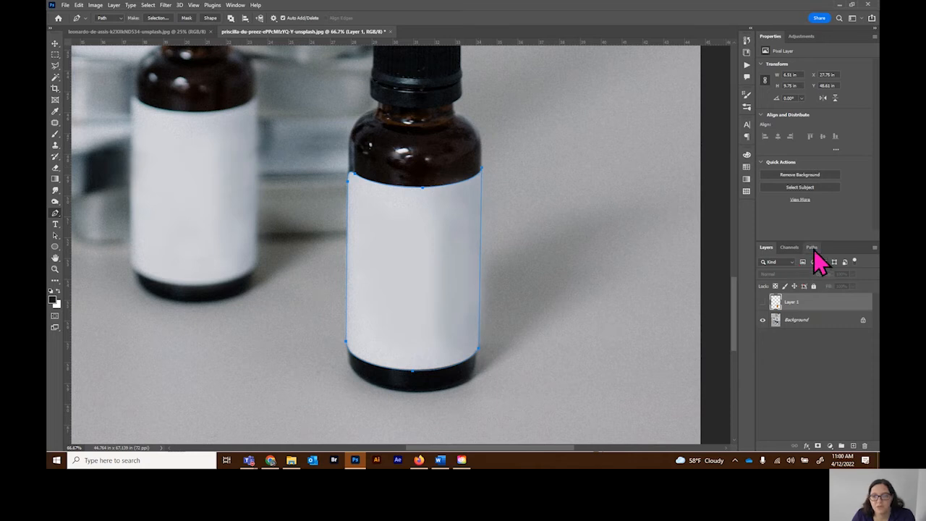
Step: Load the label's work path as a selection and show the oranges layer
click(811, 248)
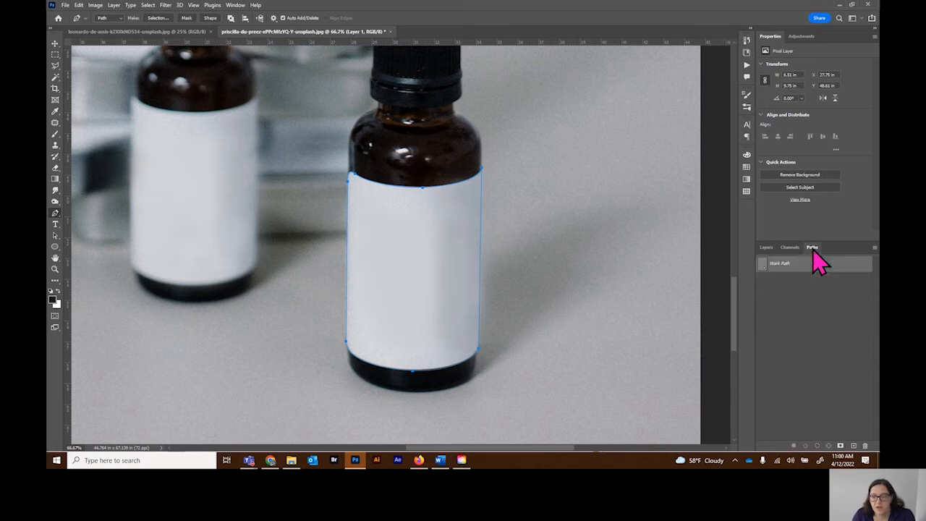
click(817, 445)
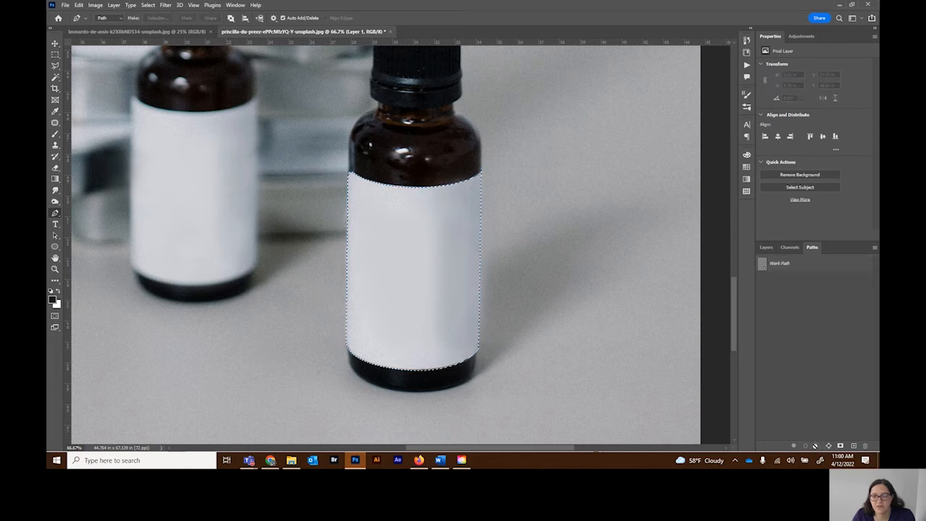
click(766, 247)
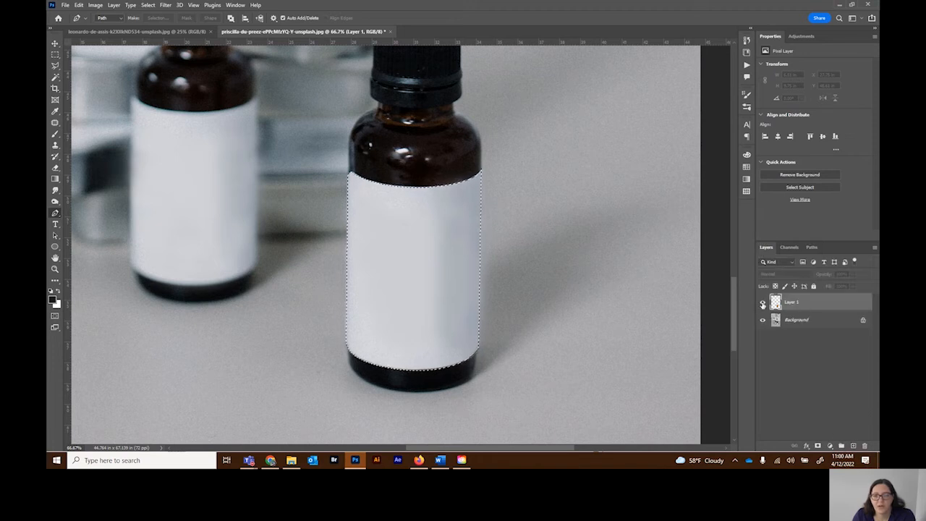
key(ctrl+v)
Step: Rename the oranges layer to Orange and add a layer mask from the label selection
double_click(793, 303)
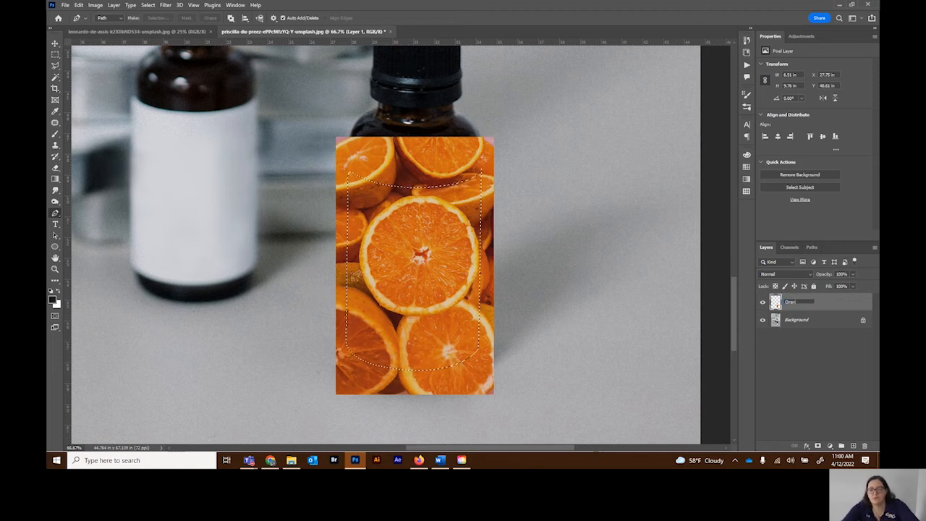
text(Orange)
key(Return)
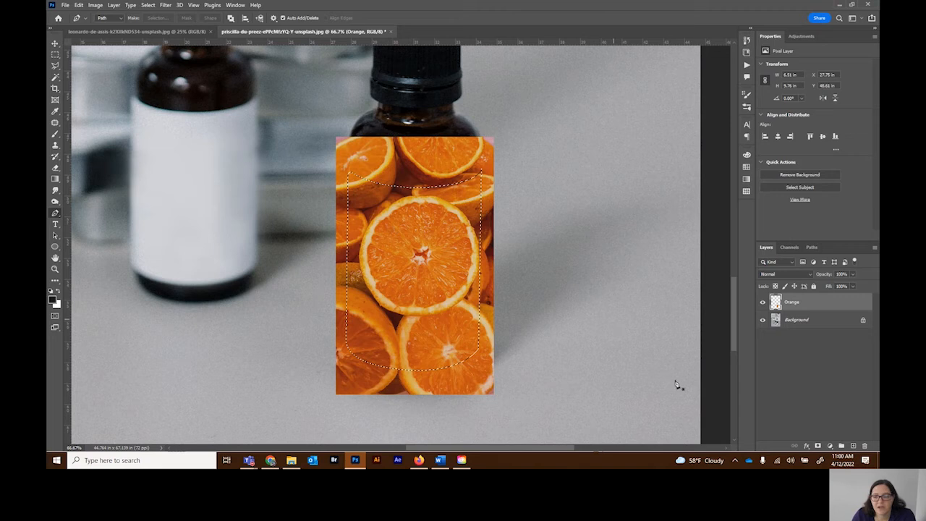
click(818, 446)
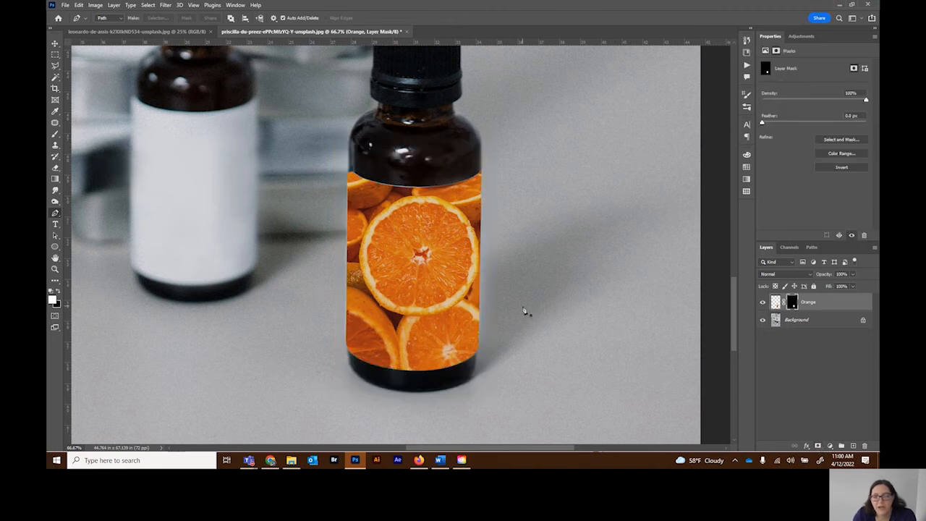
right_click(55, 236)
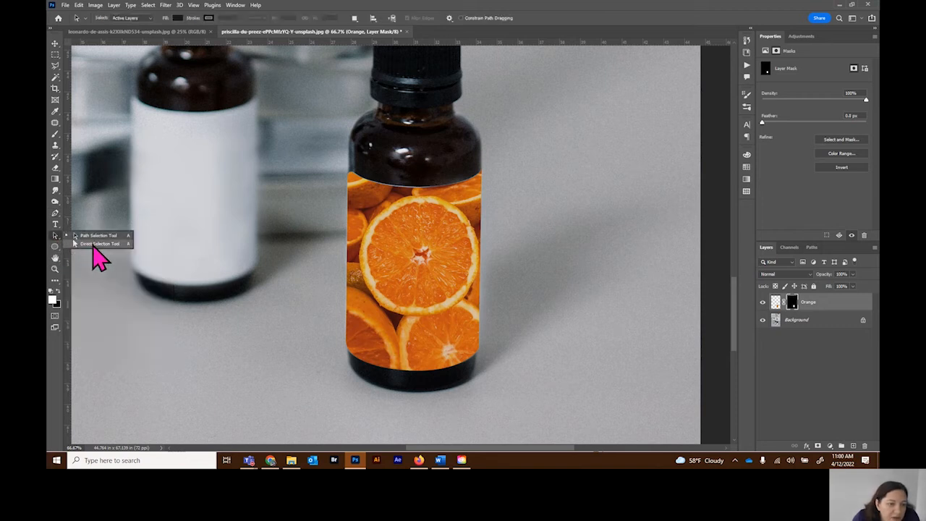
click(91, 246)
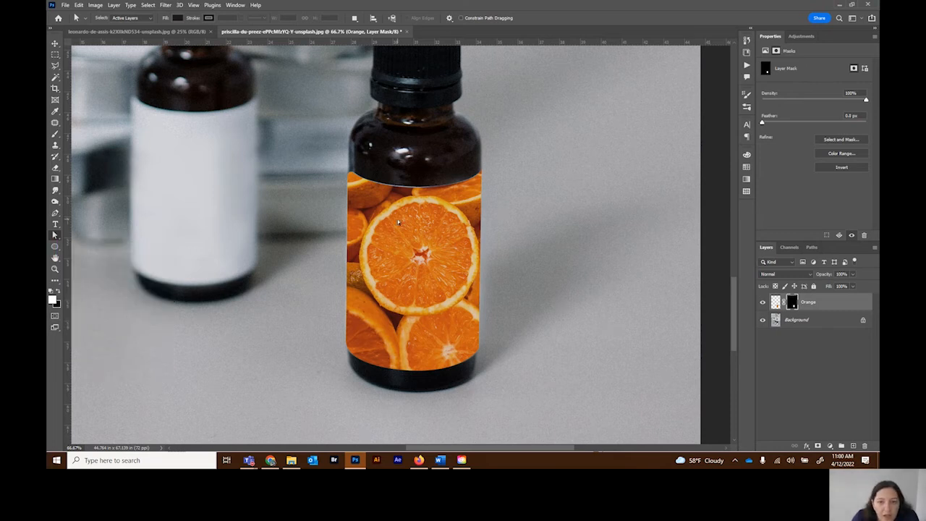
click(413, 188)
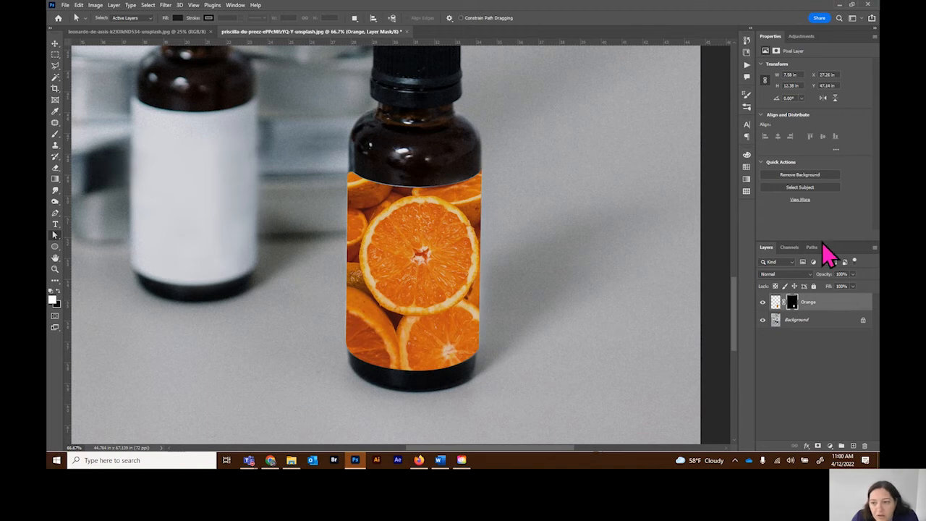
click(811, 248)
click(794, 265)
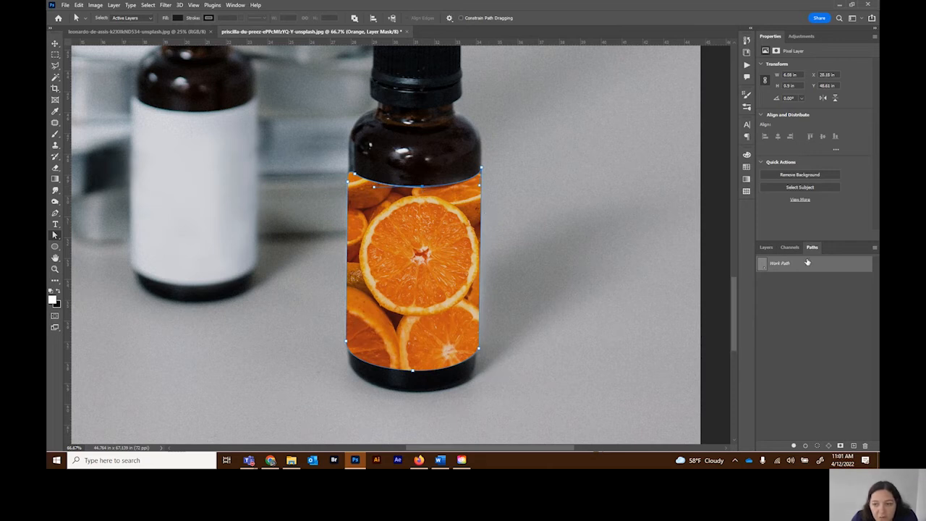
click(827, 309)
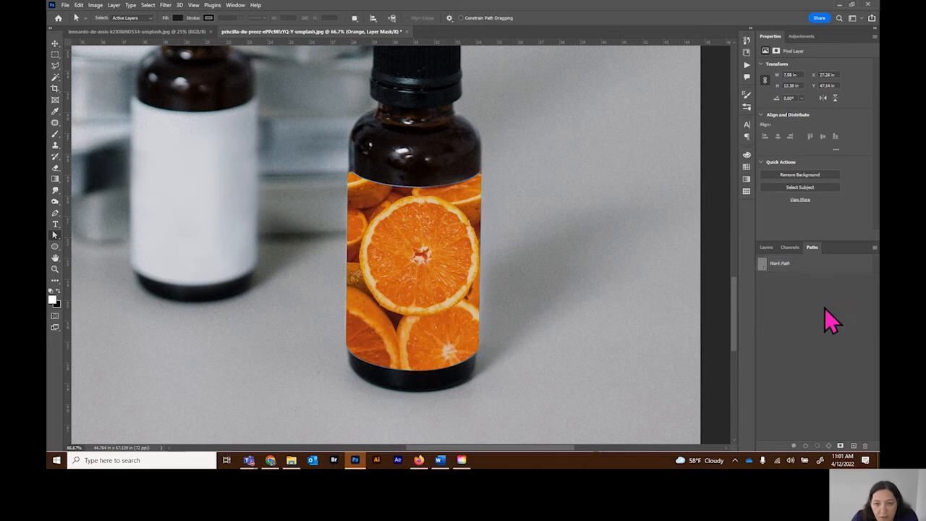
Step: Try painting white along the label's upper edge on the Orange layer mask with the Brush tool, and undo the stroke
click(764, 248)
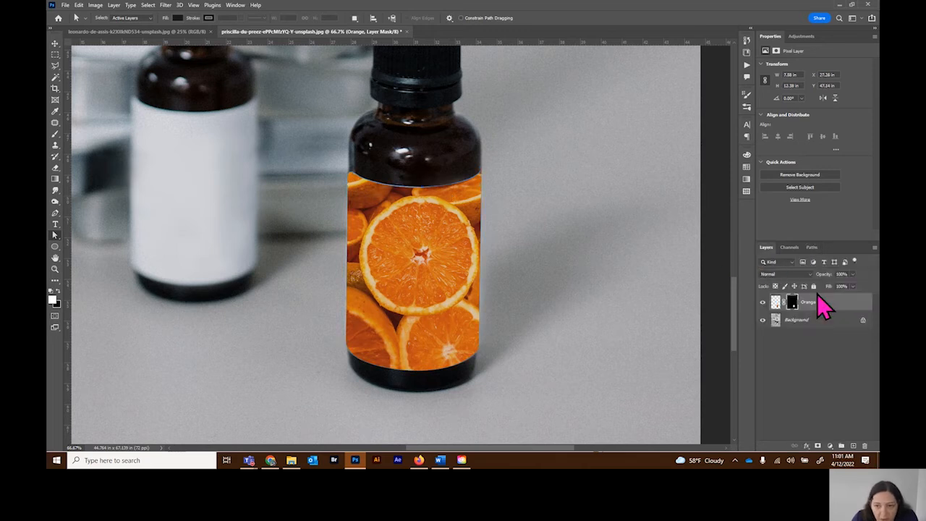
click(790, 306)
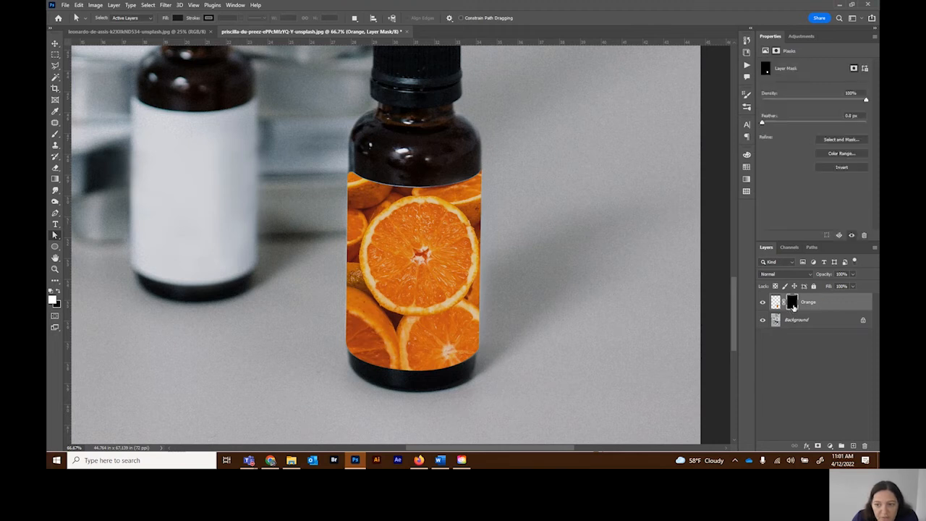
click(55, 135)
click(58, 293)
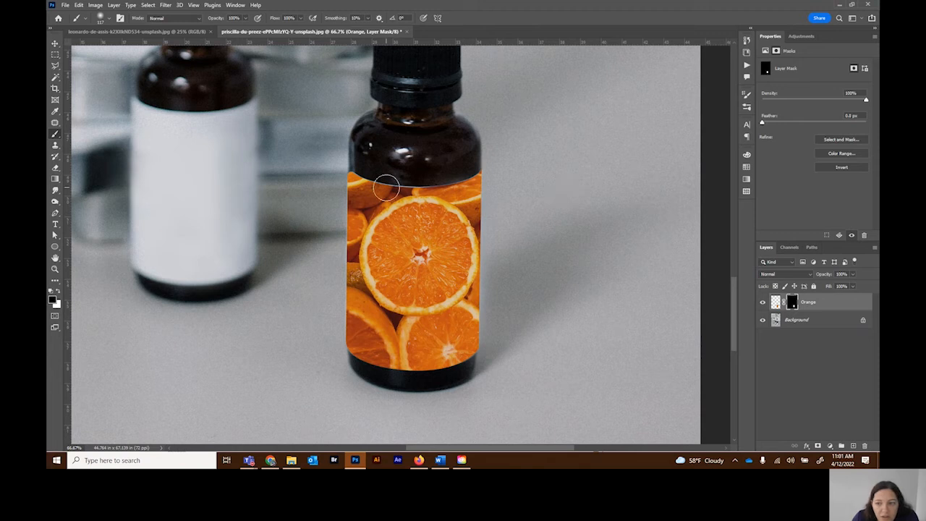
click(59, 293)
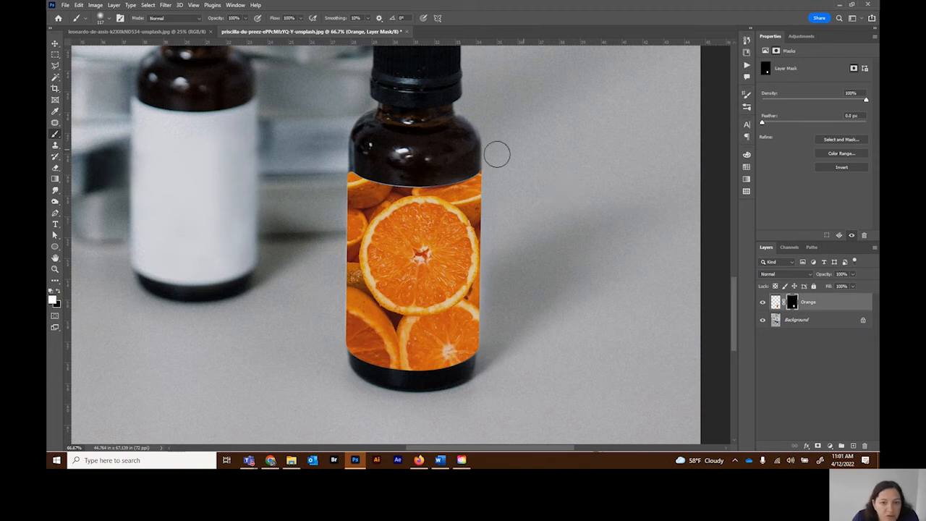
mouse_move(339, 184)
mouse_down()
mouse_move(367, 187)
mouse_move(380, 170)
mouse_move(450, 187)
mouse_up()
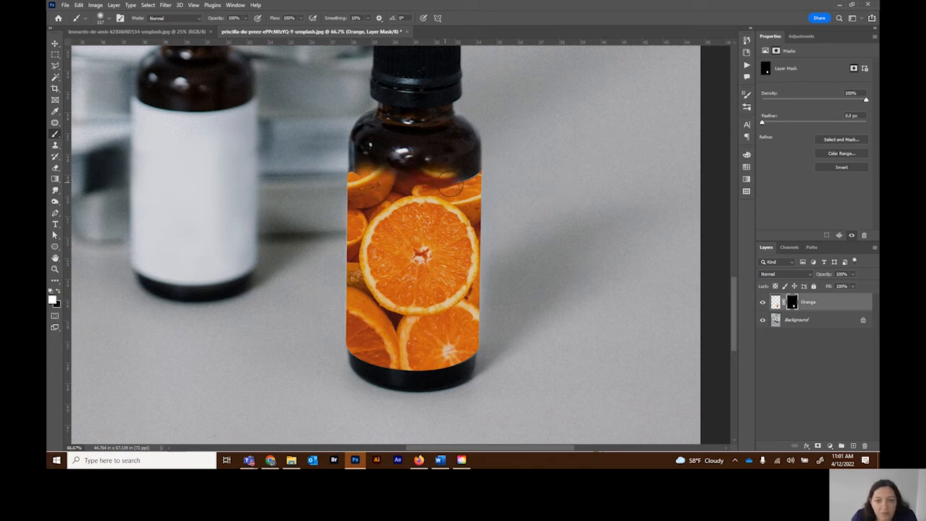
key(ctrl+z)
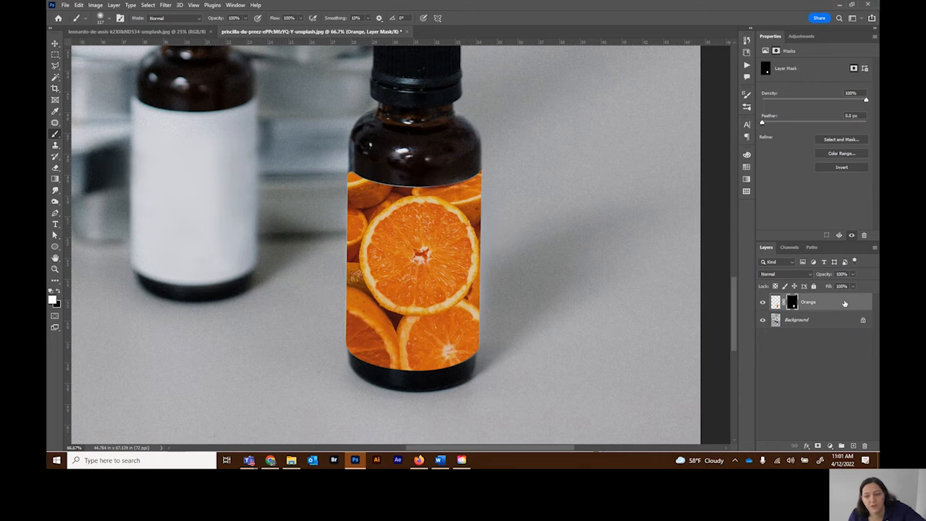
Step: Touch up the Orange mask's upper edge in white inside a selection loaded from the work path, and deselect
click(812, 247)
click(807, 264)
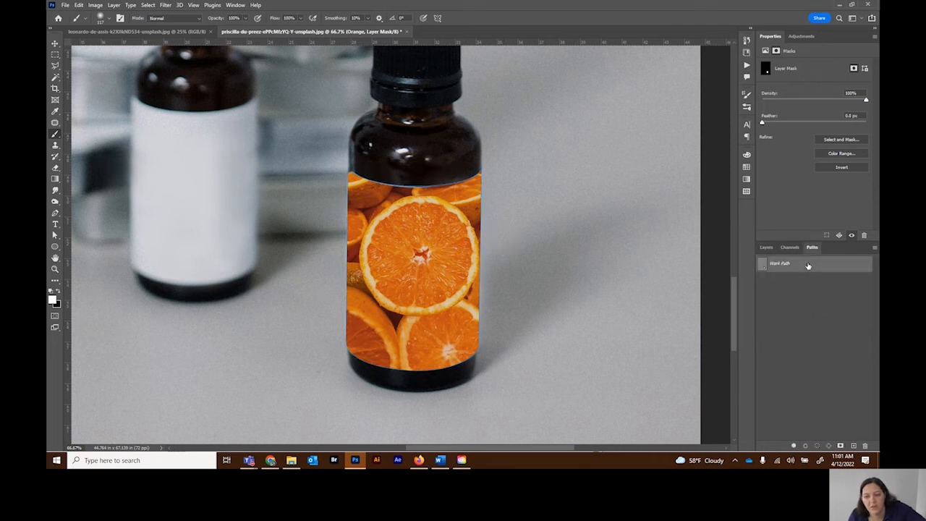
click(817, 446)
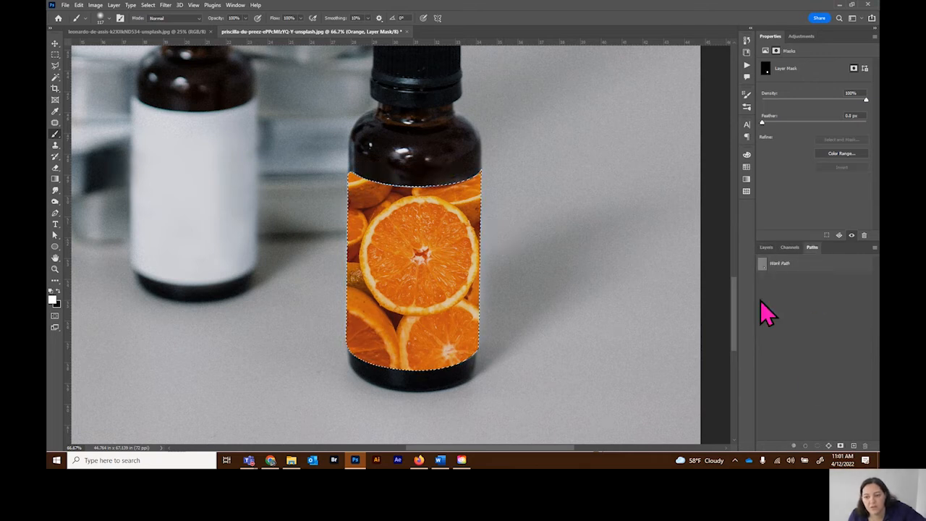
click(765, 248)
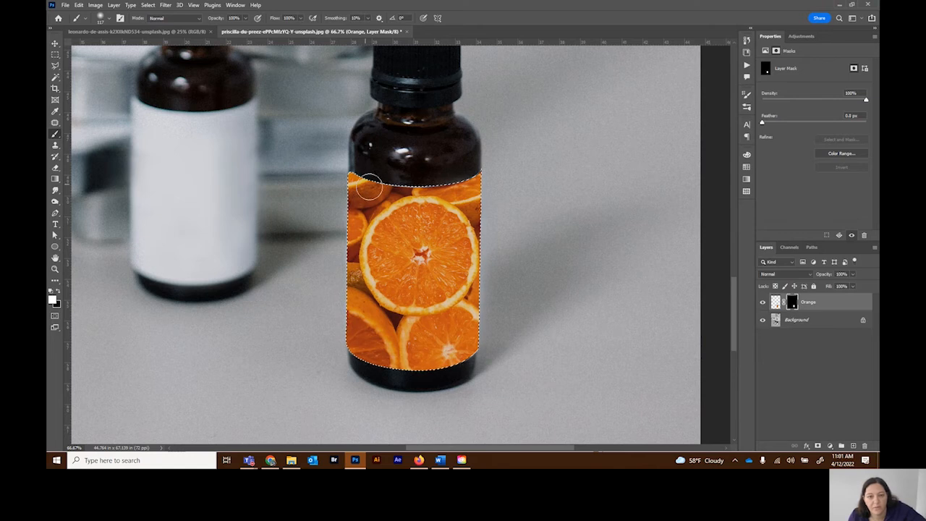
key(ctrl+d)
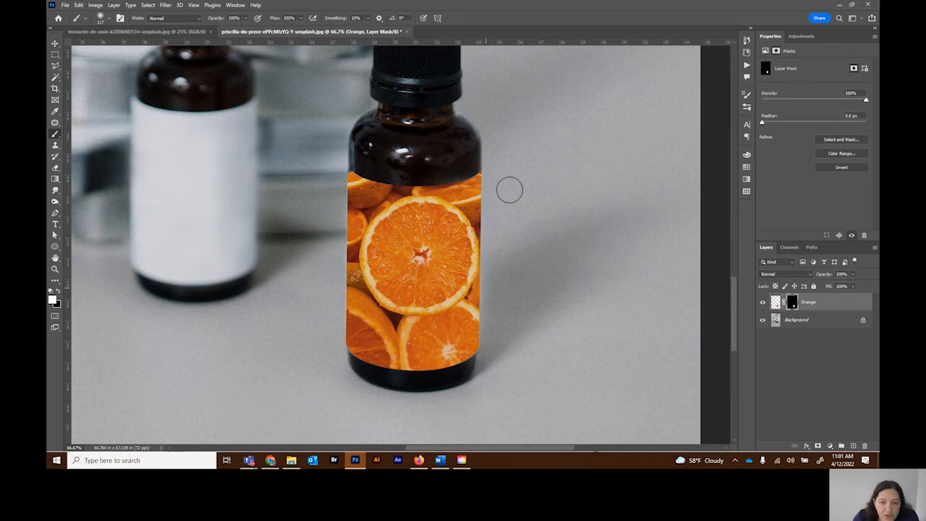
Step: Convert the masked Orange layer to a smart object and open its contents for editing
right_click(833, 304)
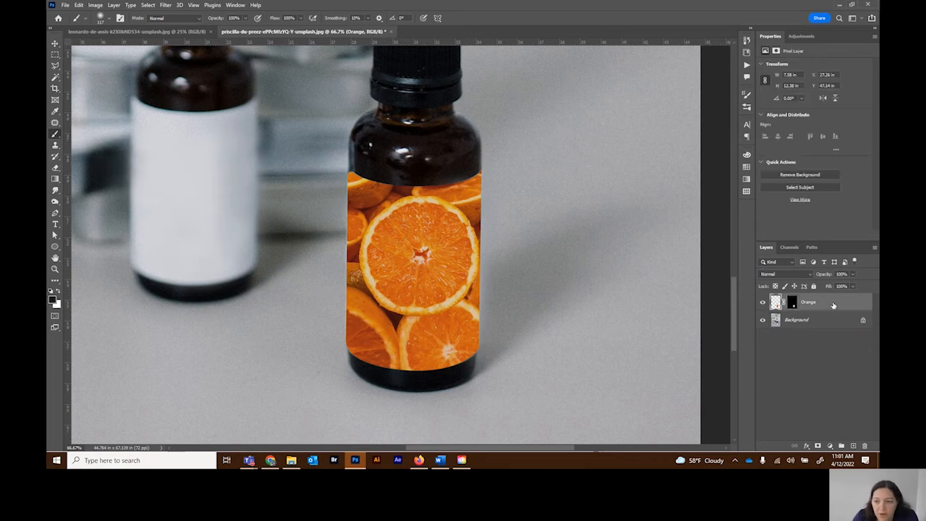
click(842, 302)
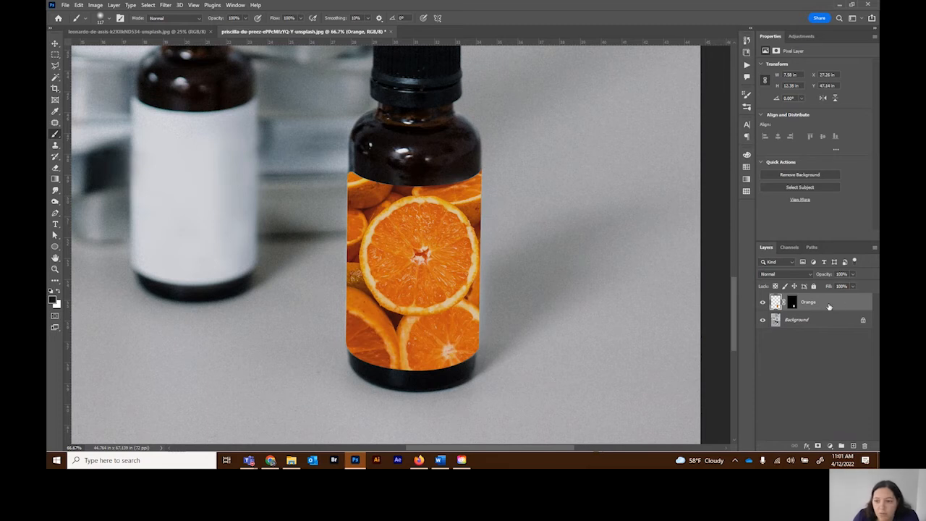
right_click(830, 305)
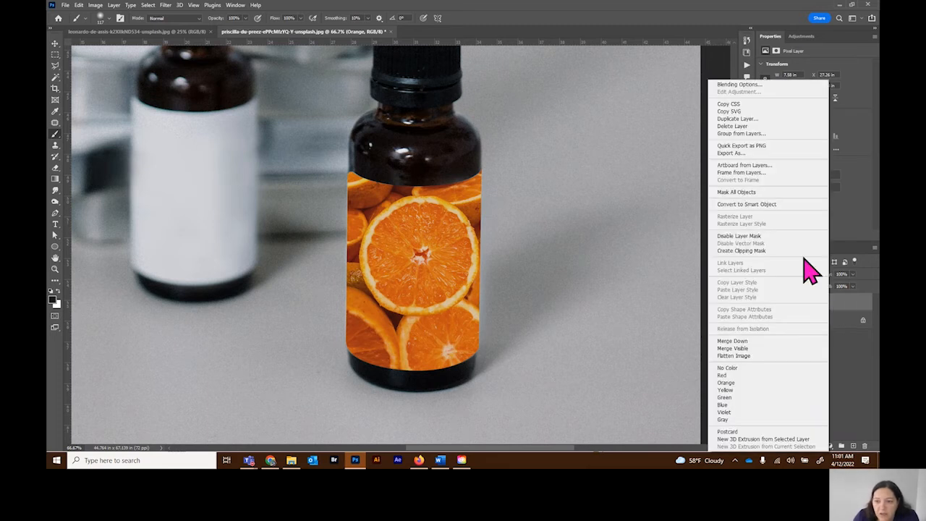
click(738, 204)
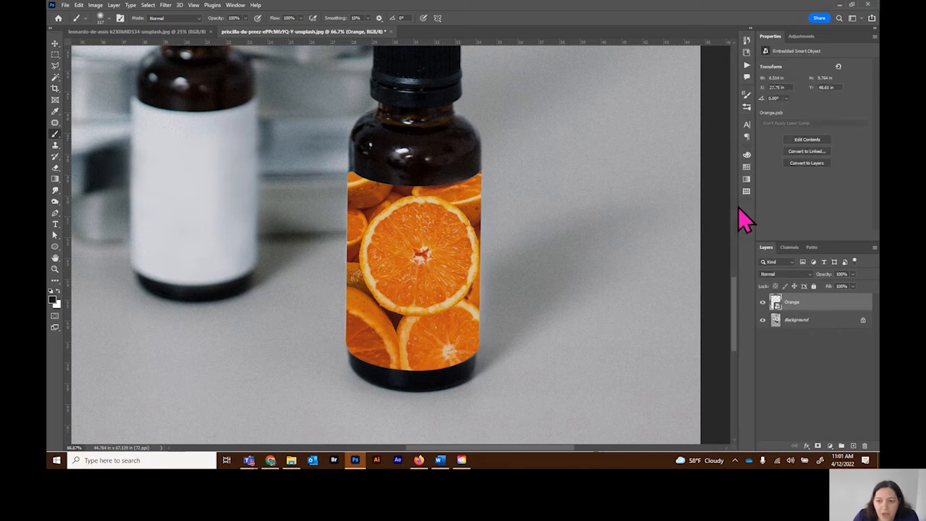
right_click(830, 306)
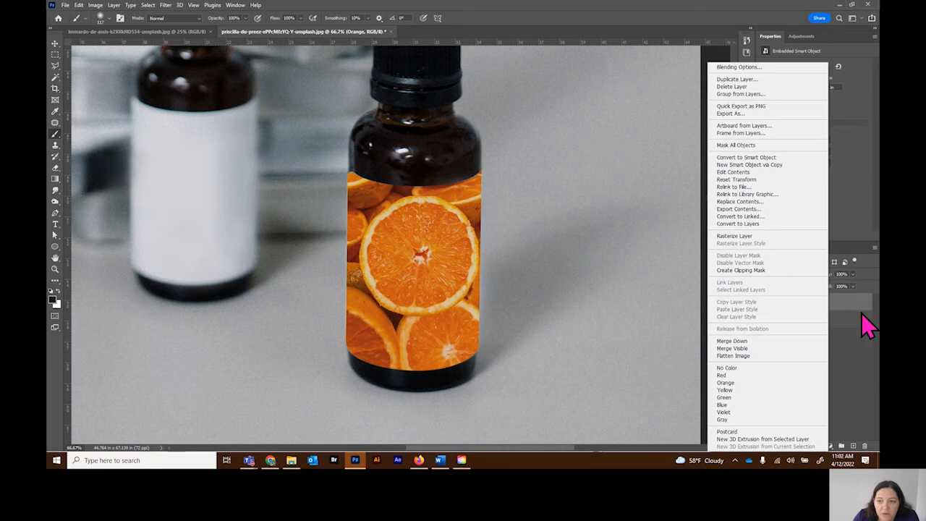
click(846, 384)
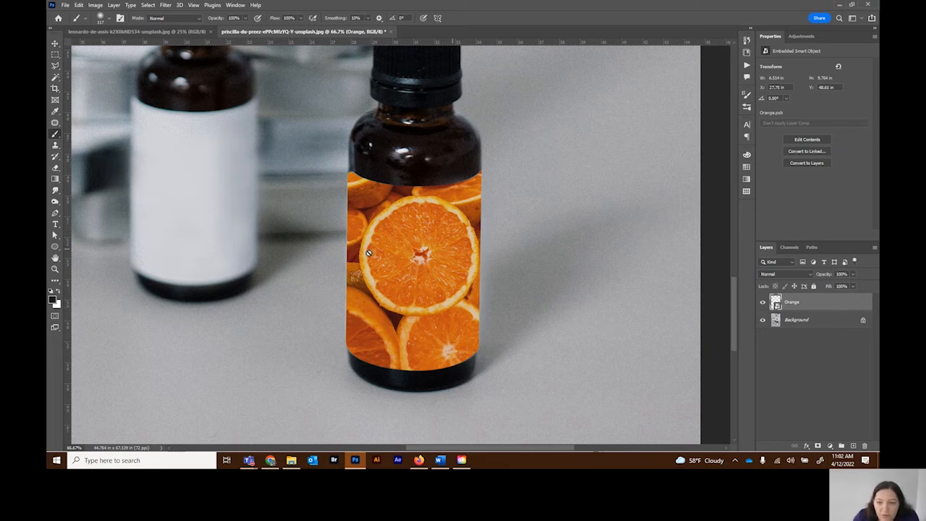
double_click(776, 302)
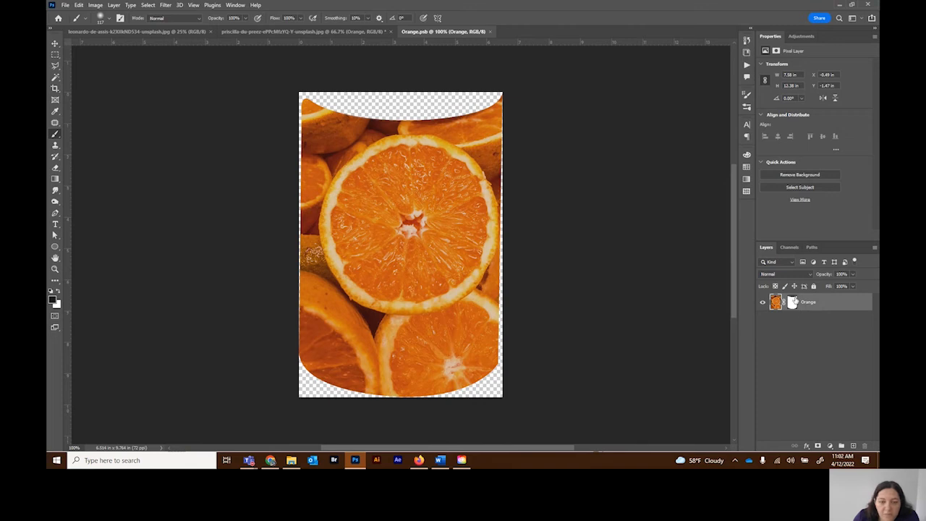
Step: Open the underwater sea turtle photo from the 6 Masks and Channels folder
click(67, 7)
click(68, 7)
click(67, 7)
click(70, 23)
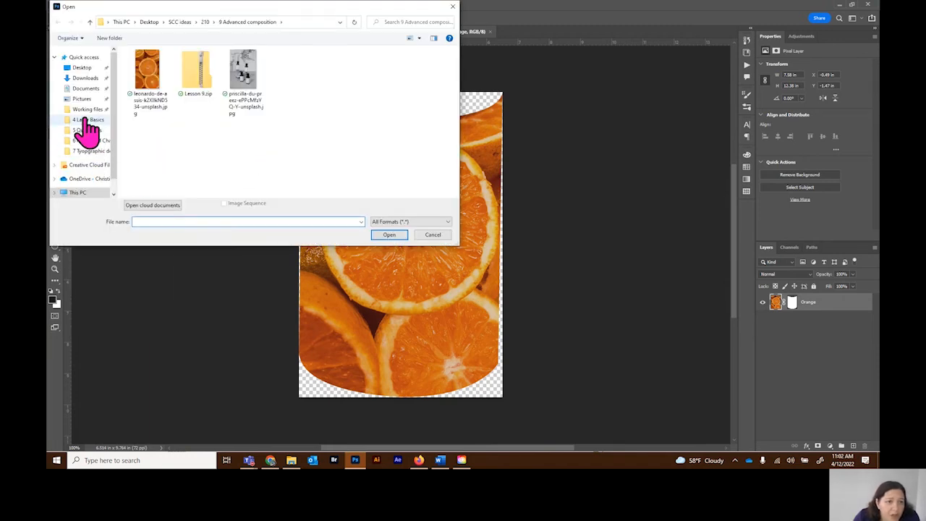
scroll(86, 136, down, 1)
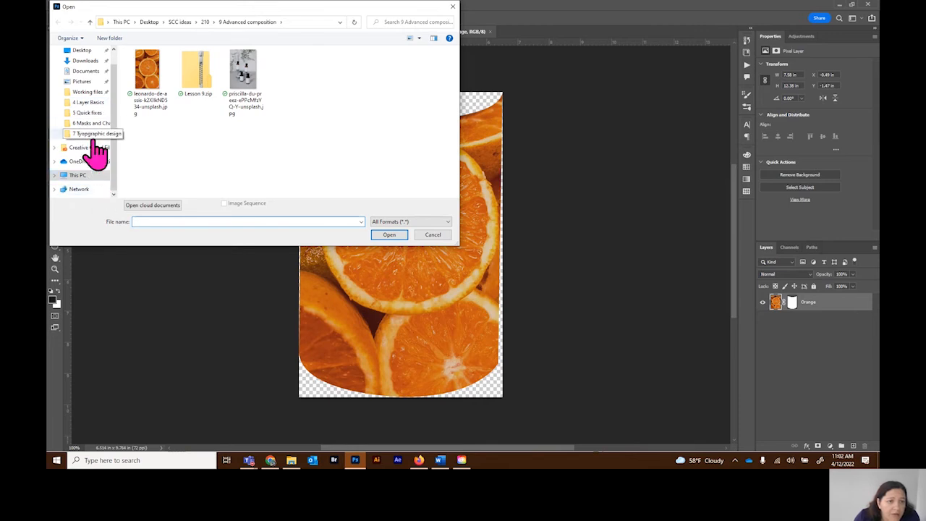
click(94, 126)
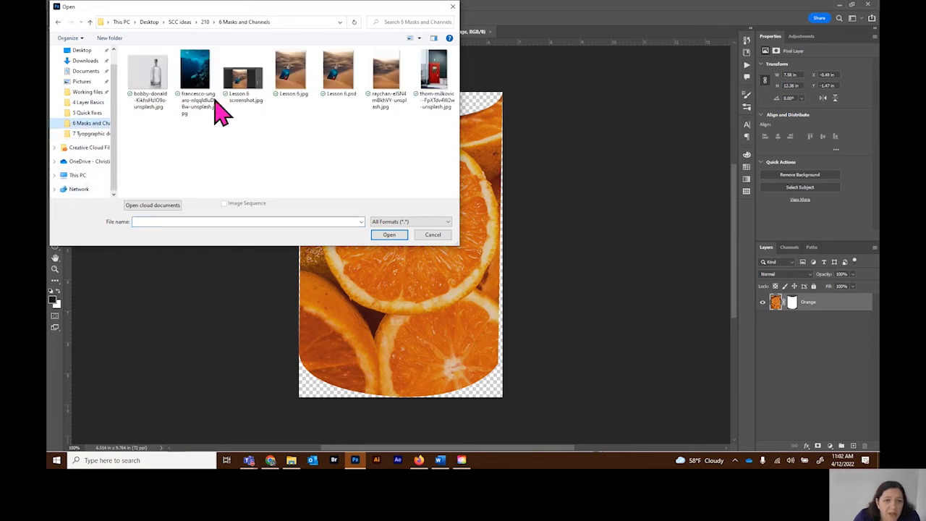
double_click(200, 81)
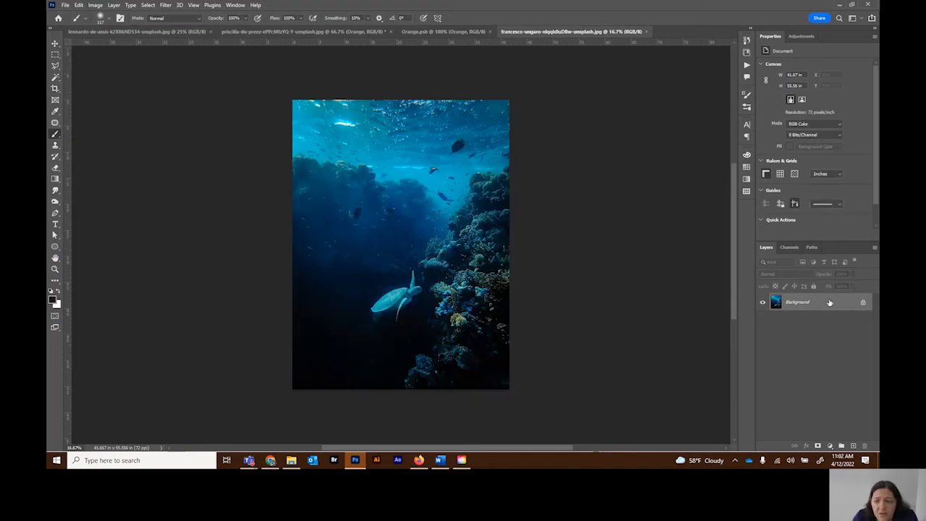
Step: Copy the entire underwater photo and paste it as a new layer into Orange.psb
key(ctrl+a)
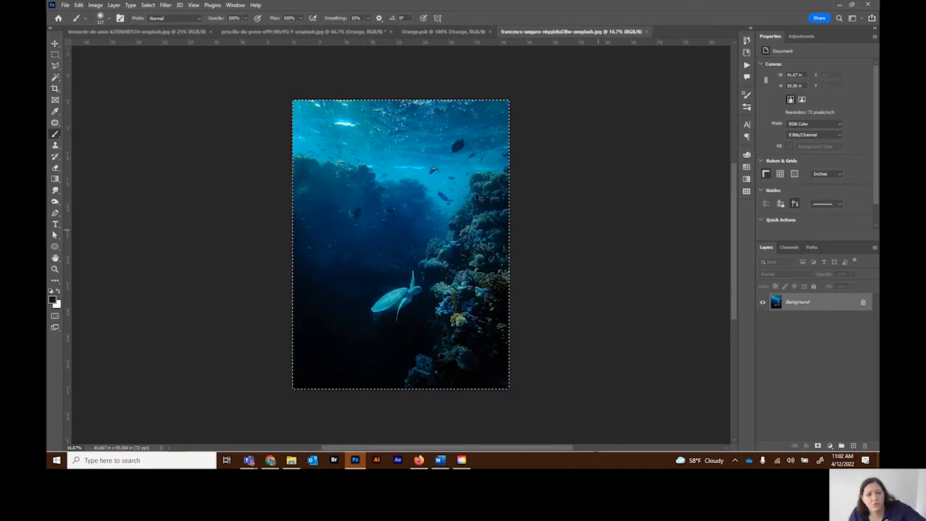
click(124, 33)
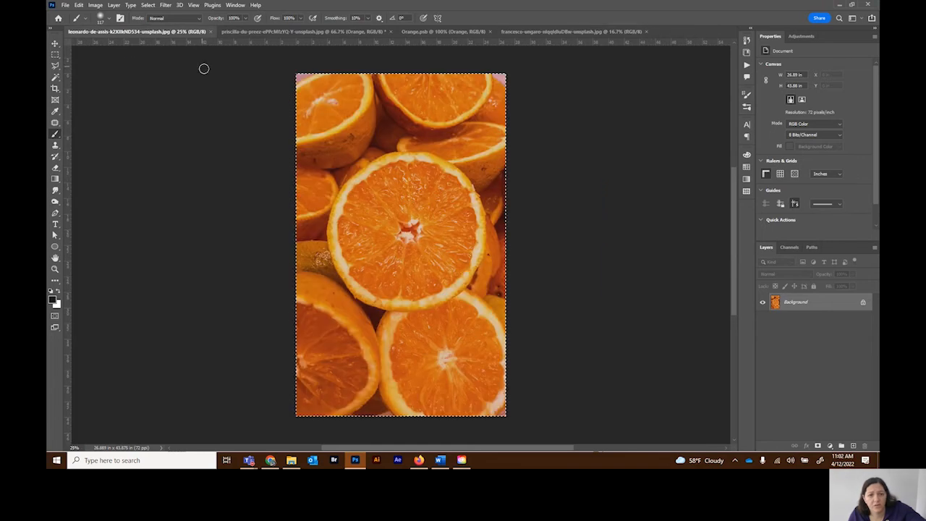
click(434, 32)
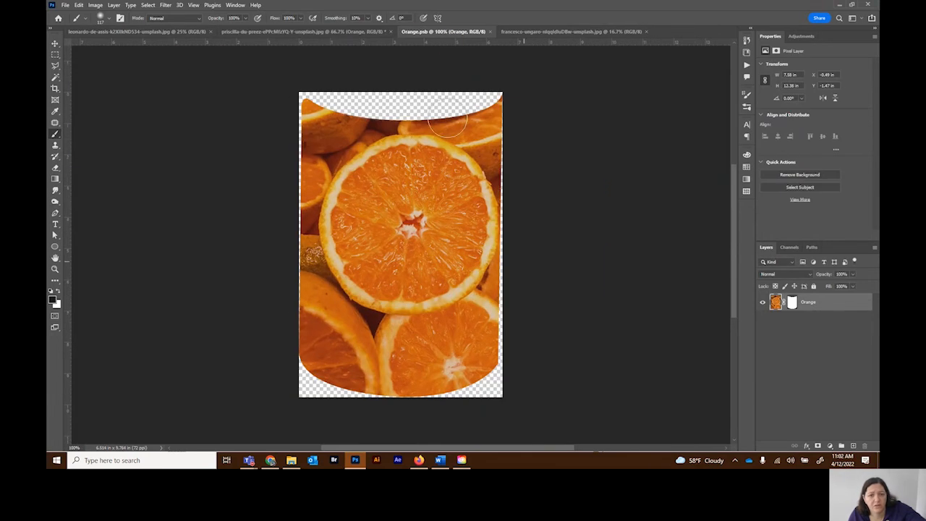
key(ctrl+v)
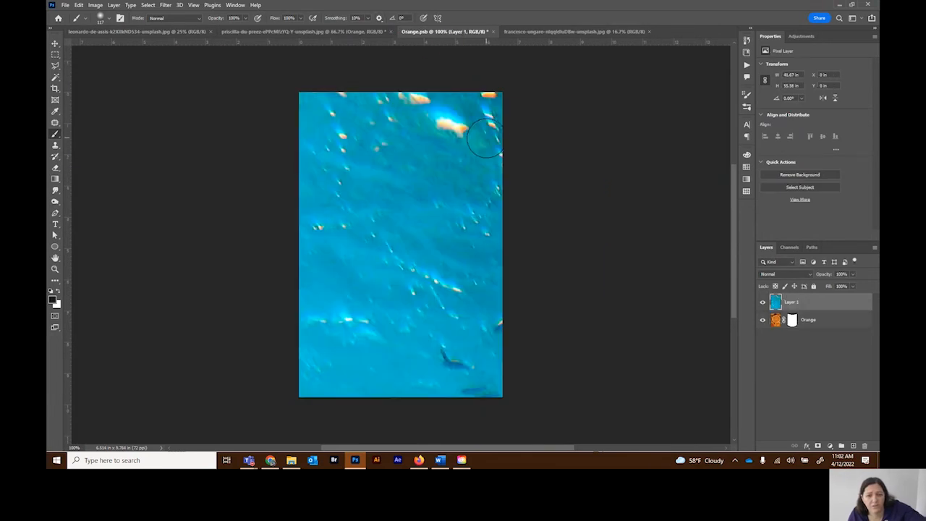
Step: Scale the pasted underwater photo to 22.70% and position it to cover the whole Orange.psb canvas
key(ctrl+t)
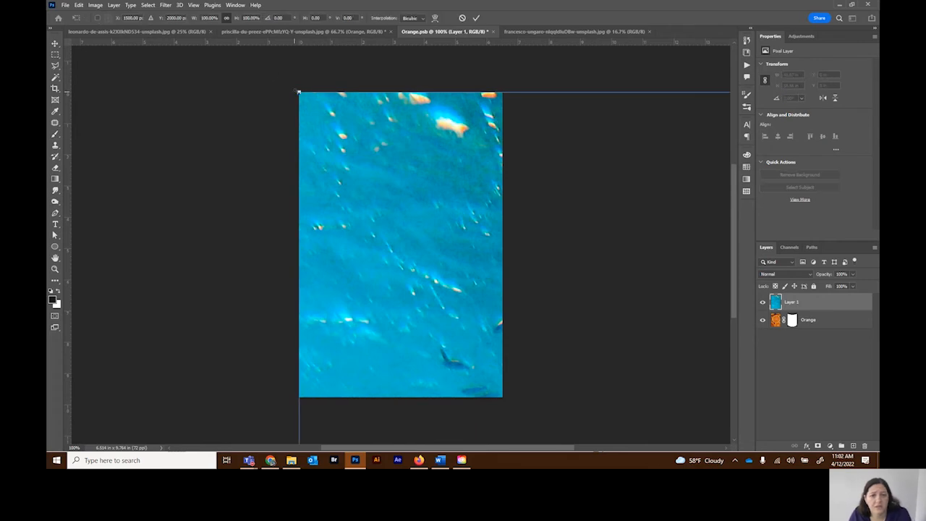
drag(298, 93, 633, 403)
scroll(595, 372, down, 2)
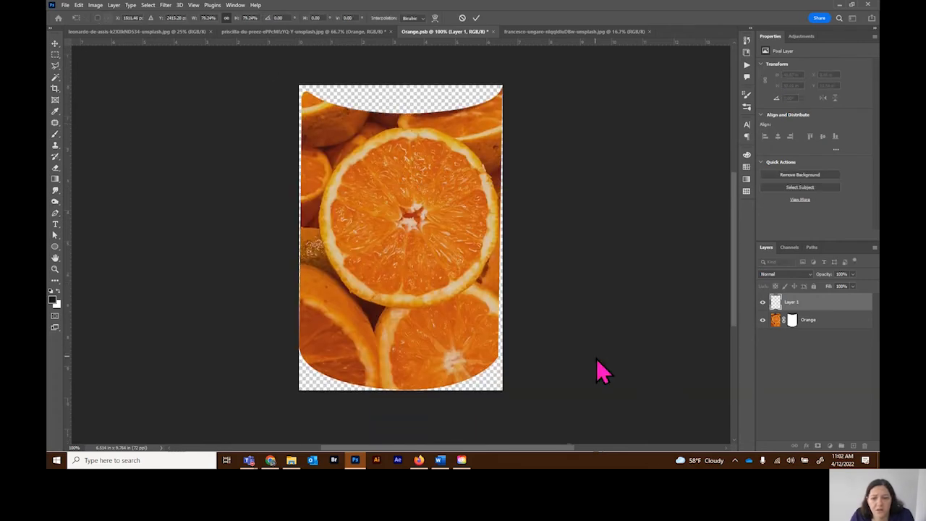
drag(569, 424, 373, 44)
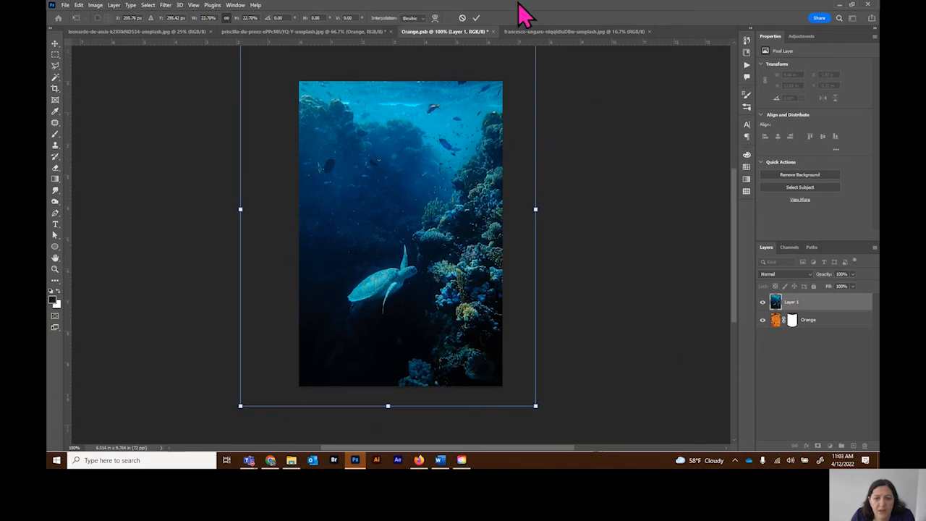
click(475, 18)
key(b)
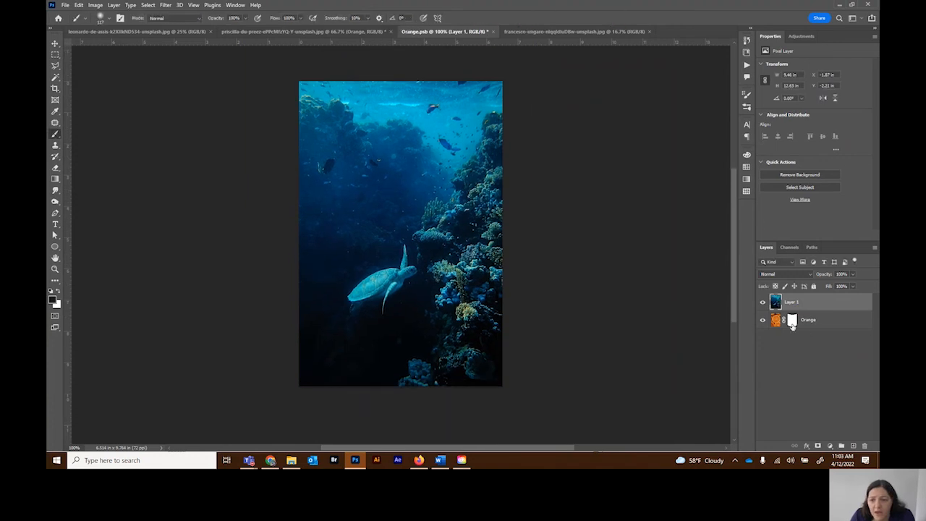
Step: Move the label mask from the hidden Orange layer to the underwater layer, and save and close Orange.psb
drag(792, 323, 792, 303)
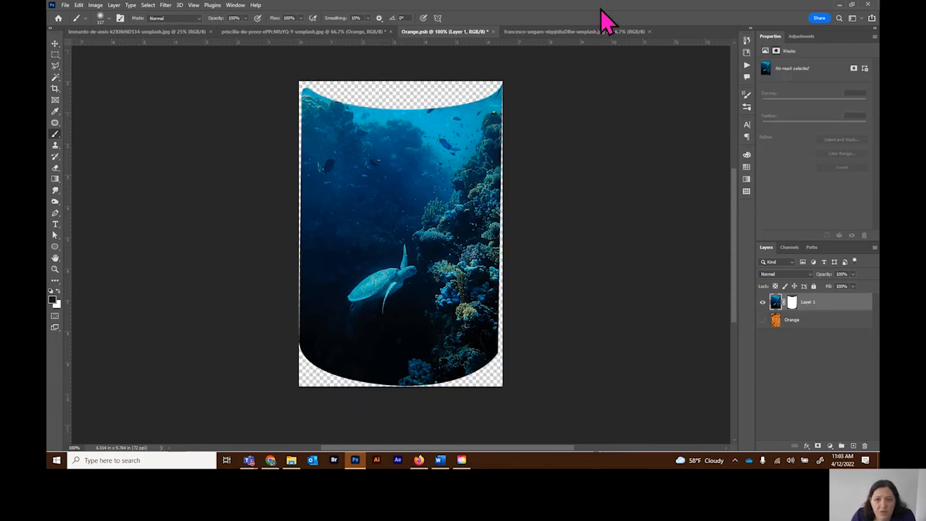
click(492, 31)
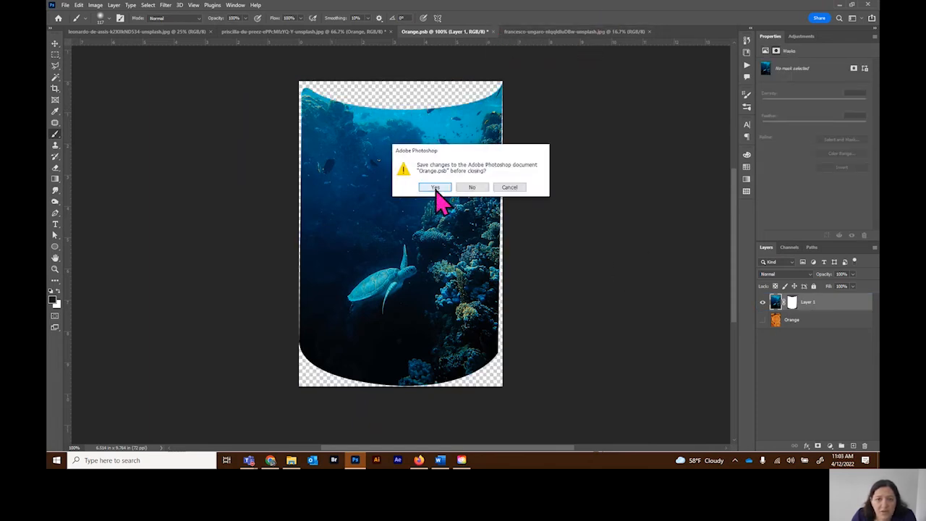
click(434, 187)
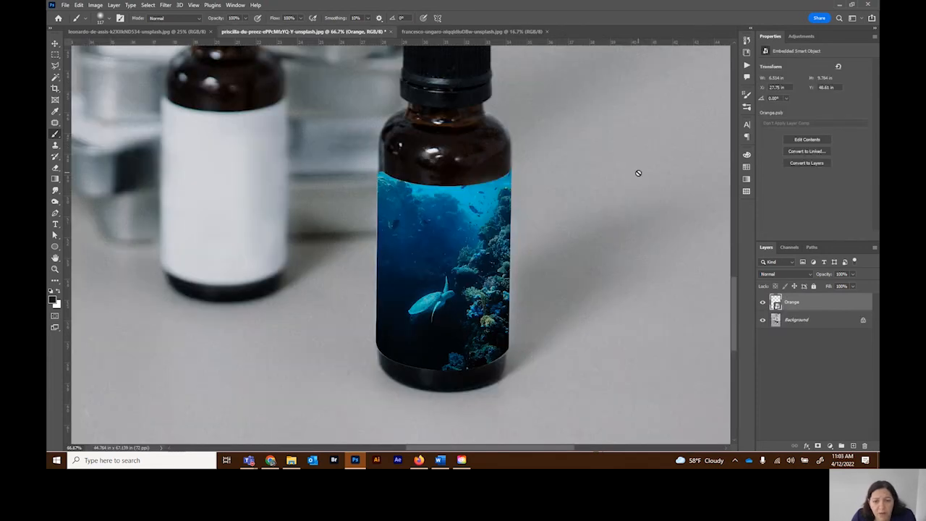
Step: Reopen the smart object and restore the visible, masked Orange layer as its only content, removing the underwater layer
double_click(776, 304)
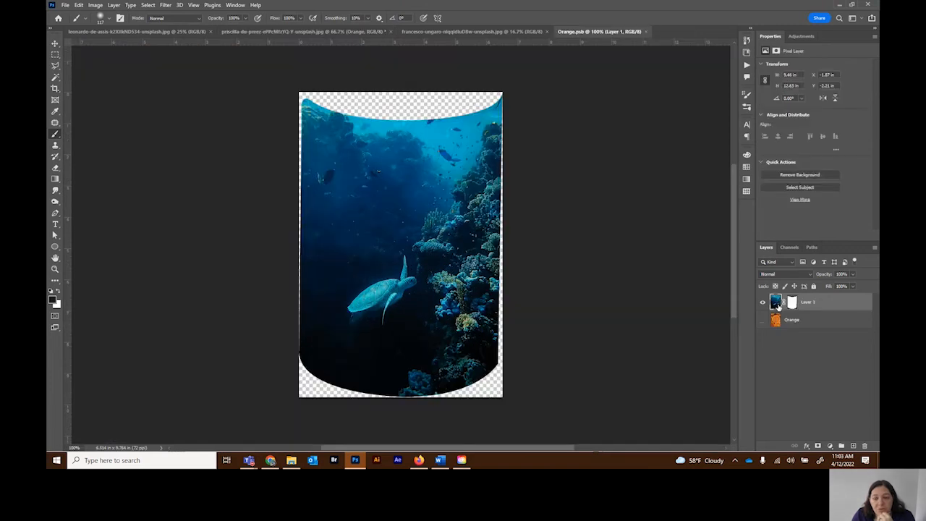
drag(792, 305, 863, 446)
click(762, 302)
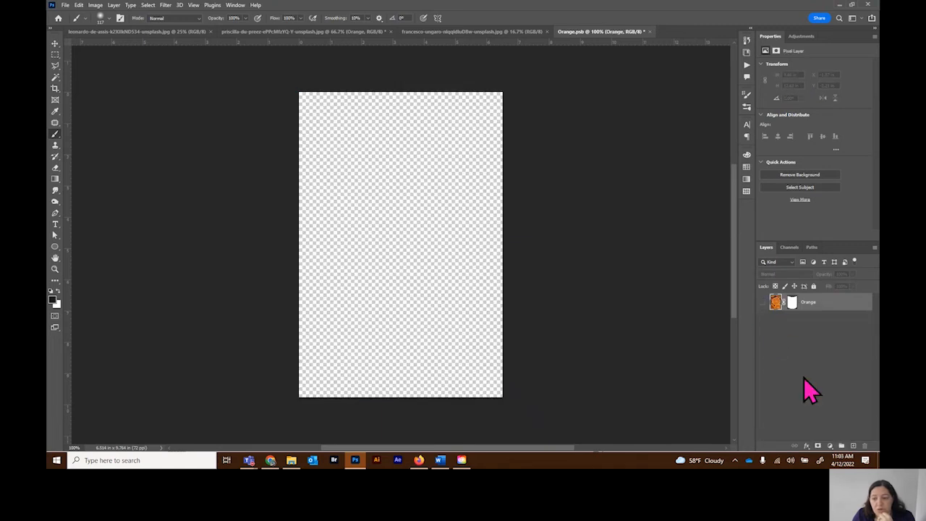
click(761, 303)
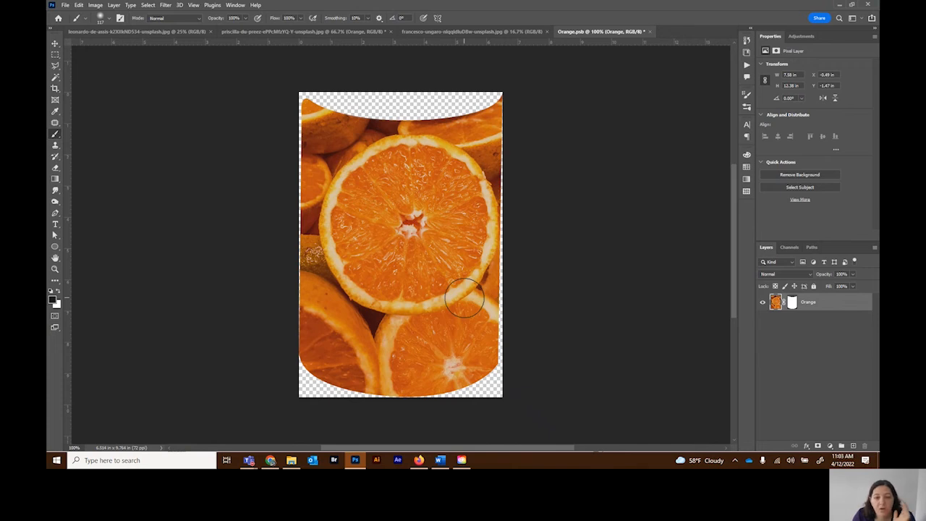
Step: Add a Hue/Saturation adjustment above the Orange layer with Hue +17, Saturation -26 and Lightness -1
click(830, 446)
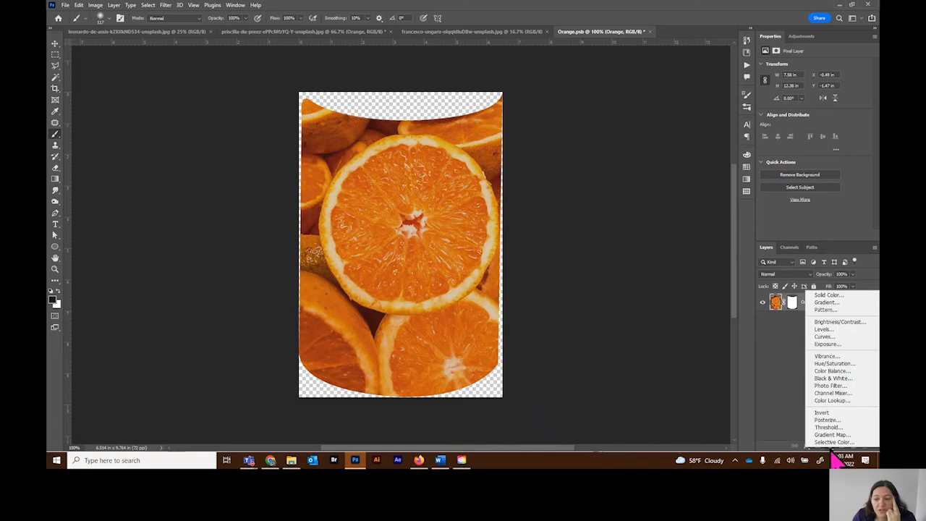
click(842, 366)
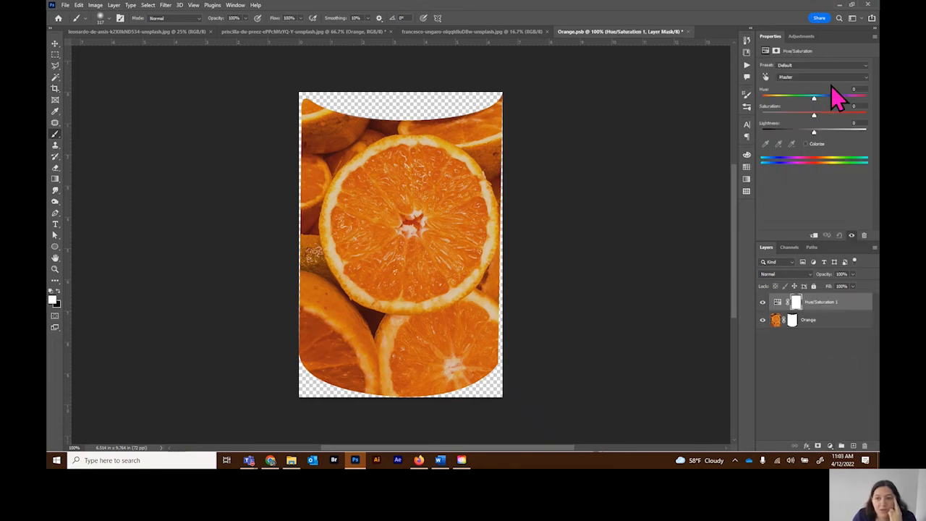
mouse_move(815, 102)
mouse_down()
mouse_move(781, 100)
mouse_move(824, 99)
mouse_up()
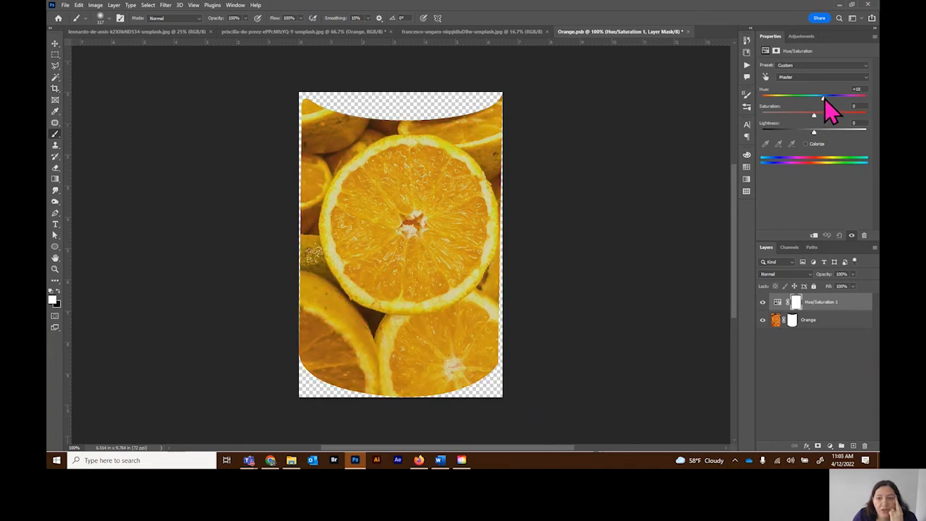
drag(813, 115, 810, 128)
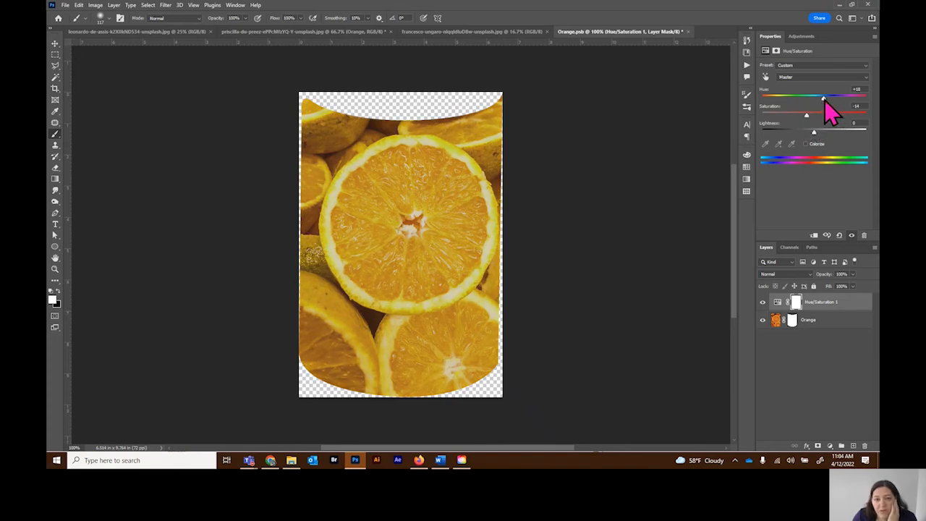
drag(813, 130, 799, 115)
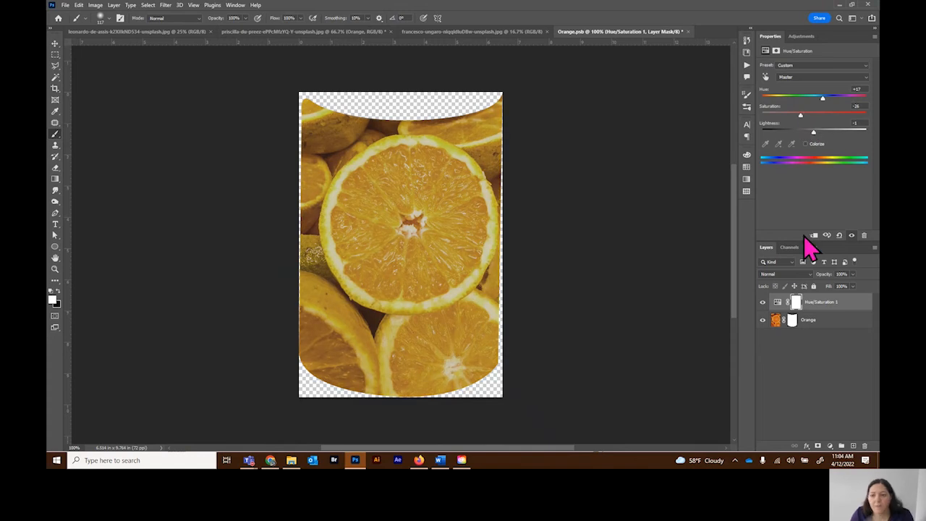
Step: Compare the oranges with and without the Hue/Saturation adjustment, and save and close Orange.psb with the adjustment on
click(761, 302)
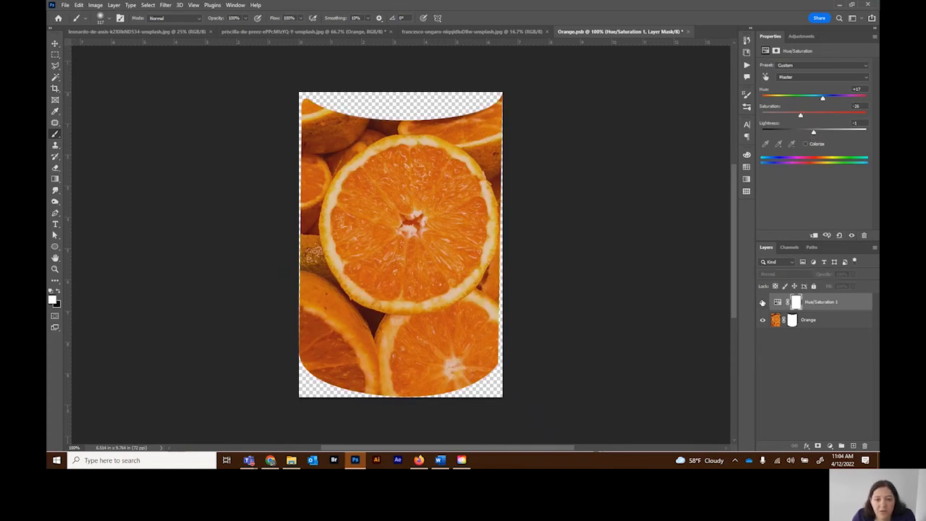
click(761, 302)
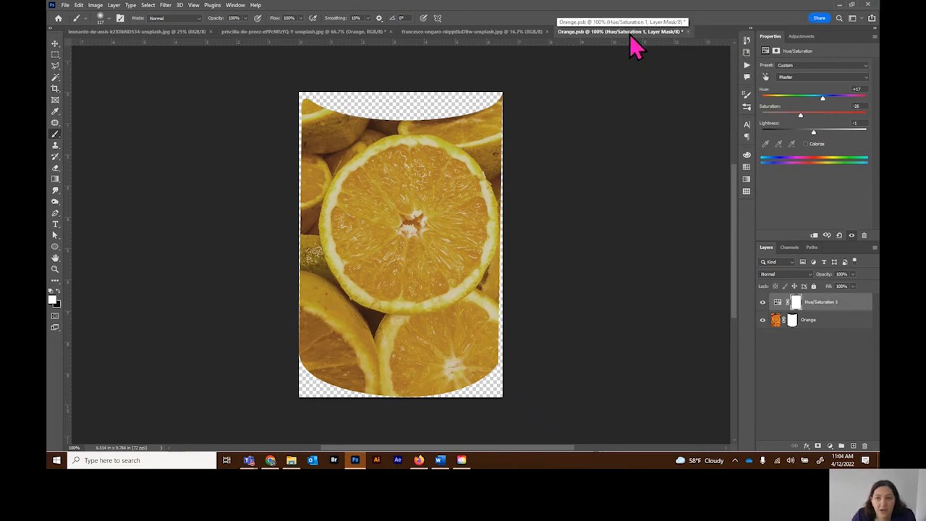
click(688, 33)
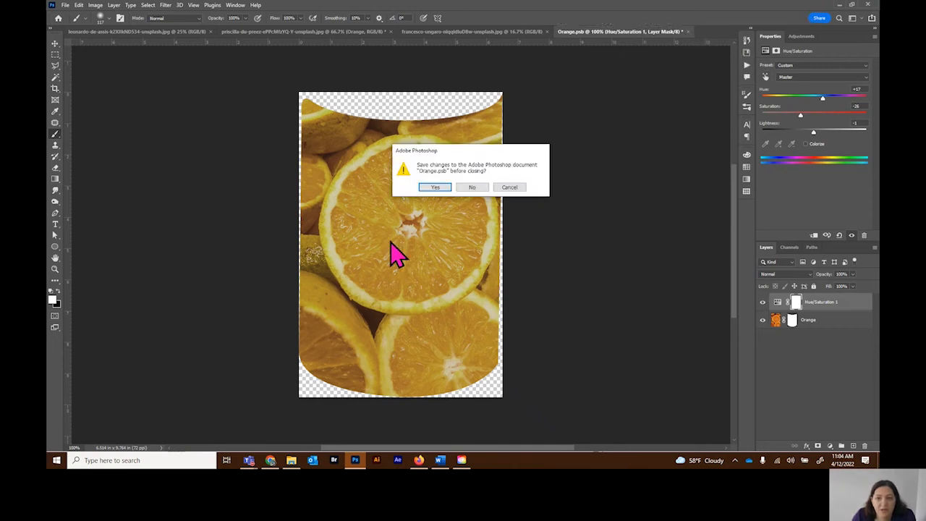
click(436, 188)
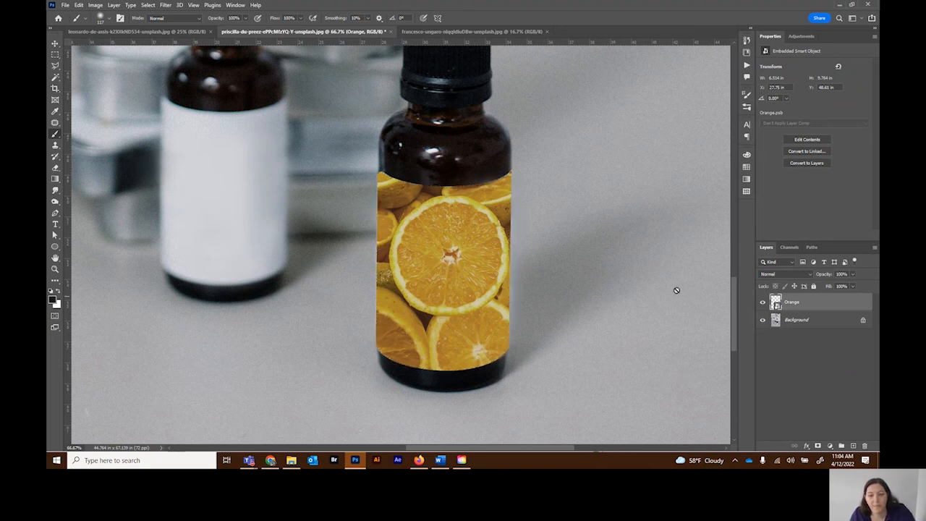
Step: Set up the Gradient tool with white as the foreground color and the Foreground to Transparent preset
click(57, 180)
click(60, 181)
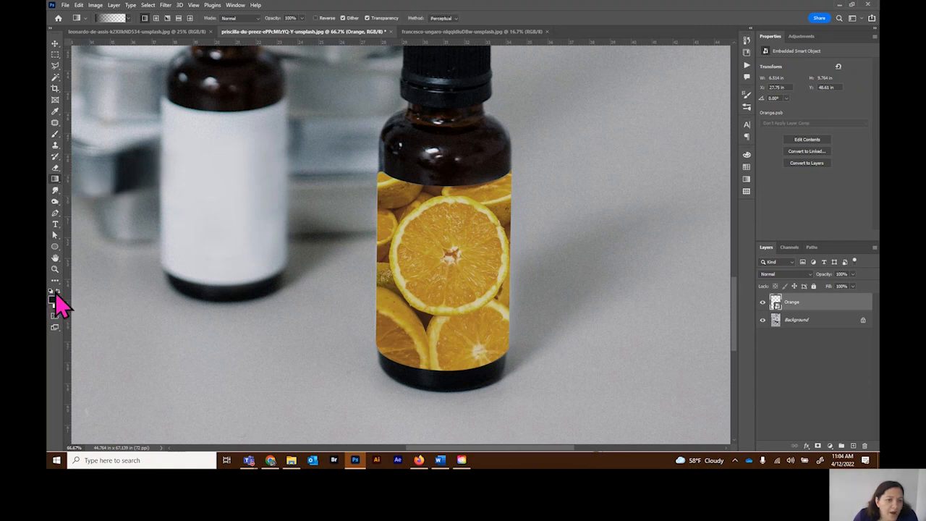
key(x)
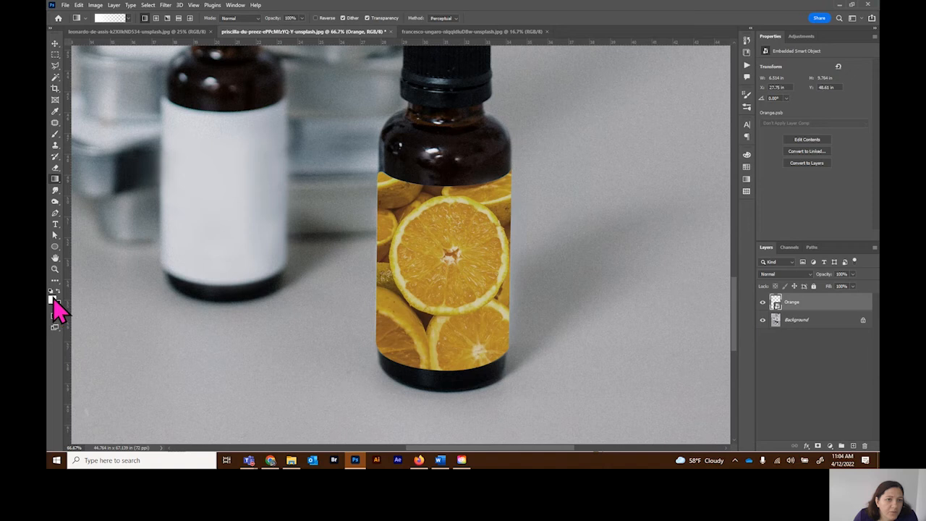
click(128, 18)
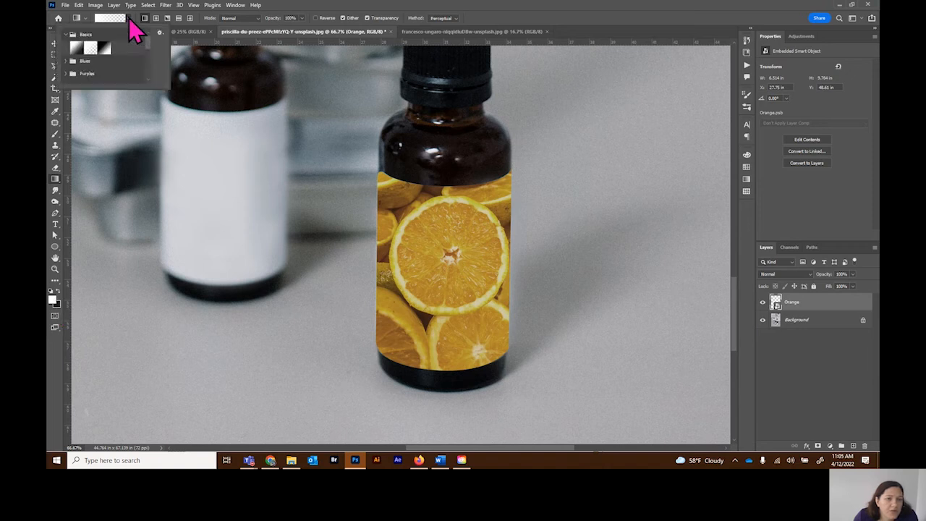
click(90, 48)
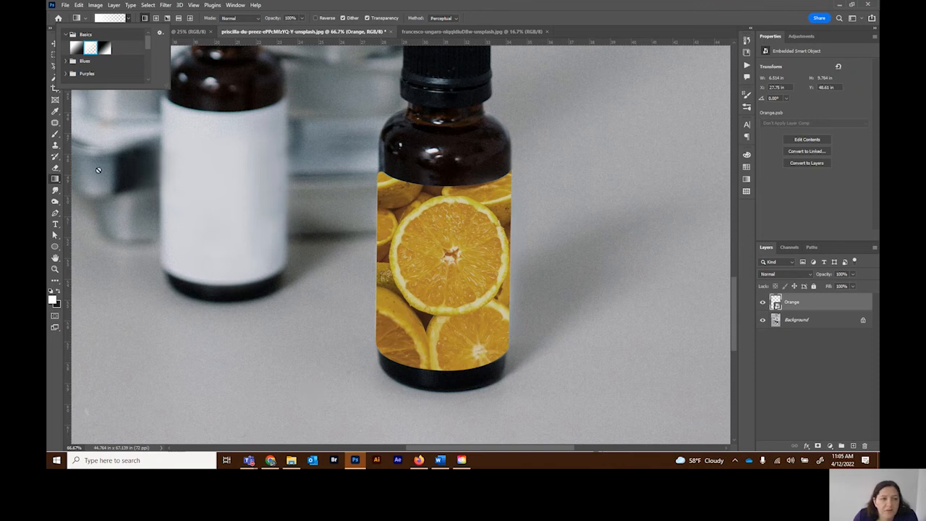
click(54, 180)
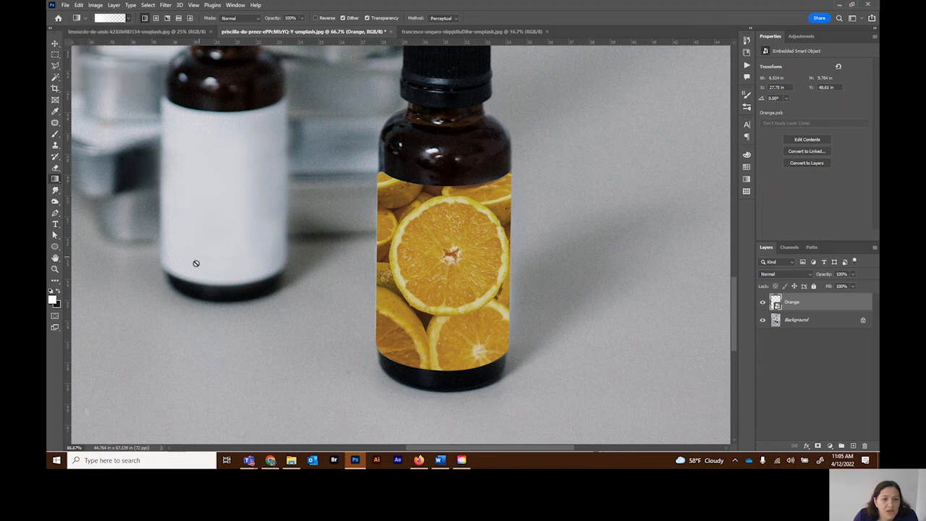
Step: Add a new layer above Orange and draw a horizontal white-to-transparent gradient from the photo's left side to the front bottle
click(851, 446)
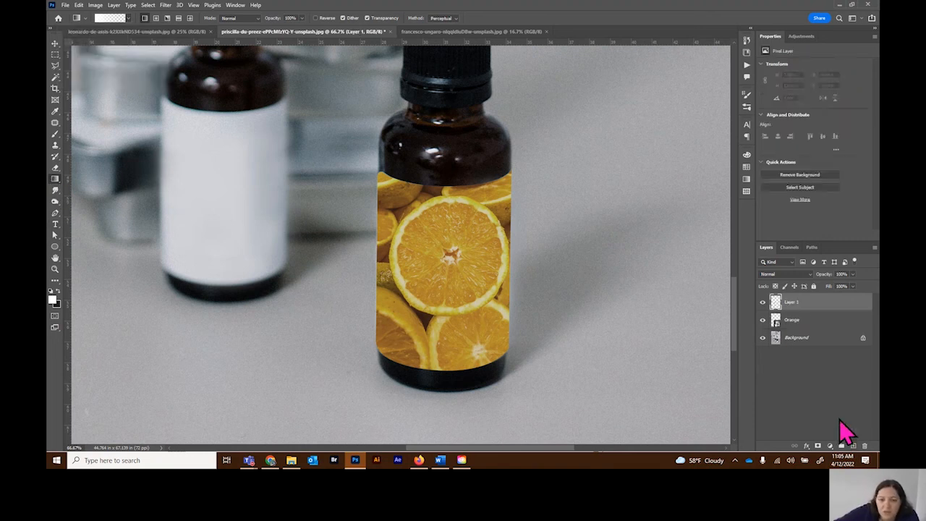
key(ctrl+minus)
key(ctrl+minus)
key(ctrl+minus)
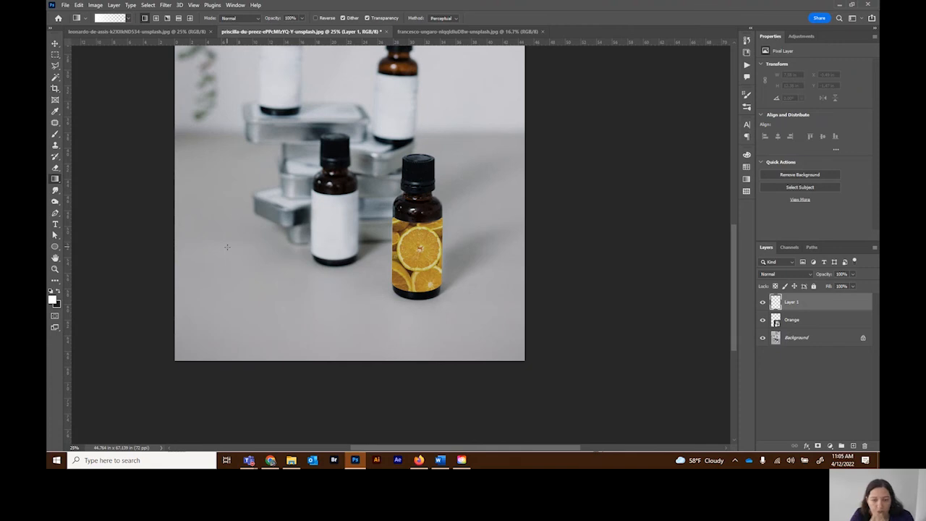
drag(193, 250, 447, 250)
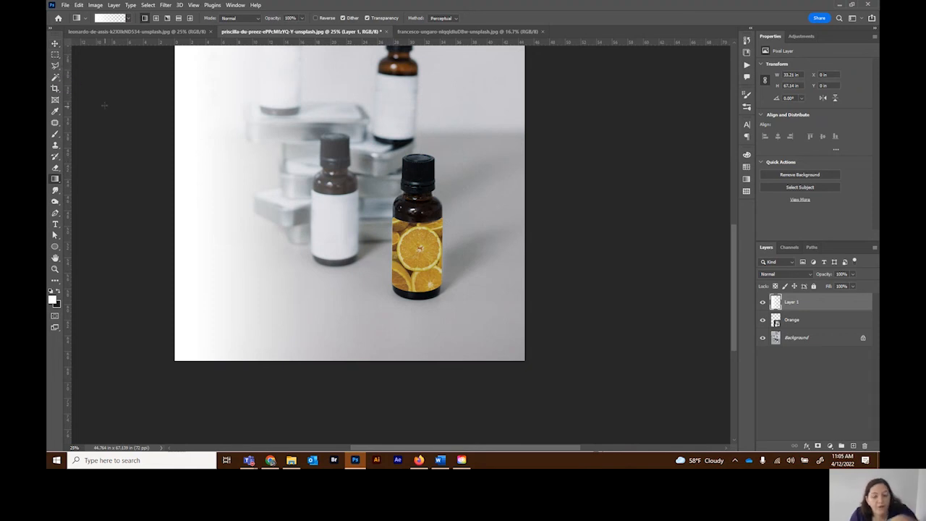
Step: Scale the gradient to 19.72% and place it over the left side of the front bottle's label
key(ctrl+t)
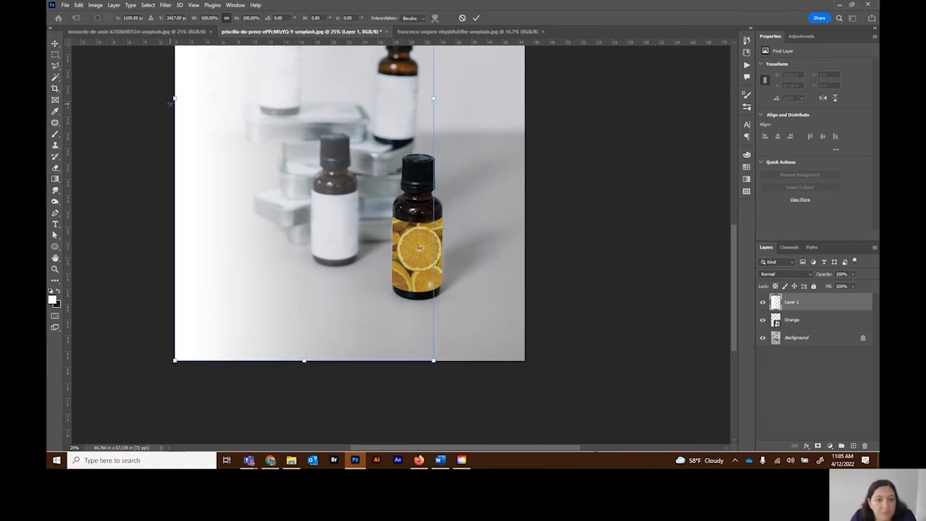
drag(176, 98, 402, 271)
drag(363, 247, 403, 272)
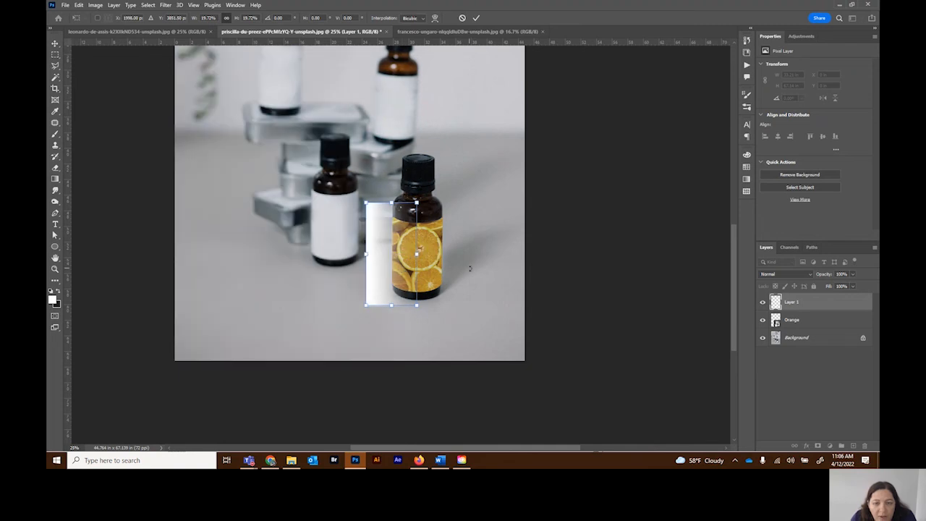
click(476, 18)
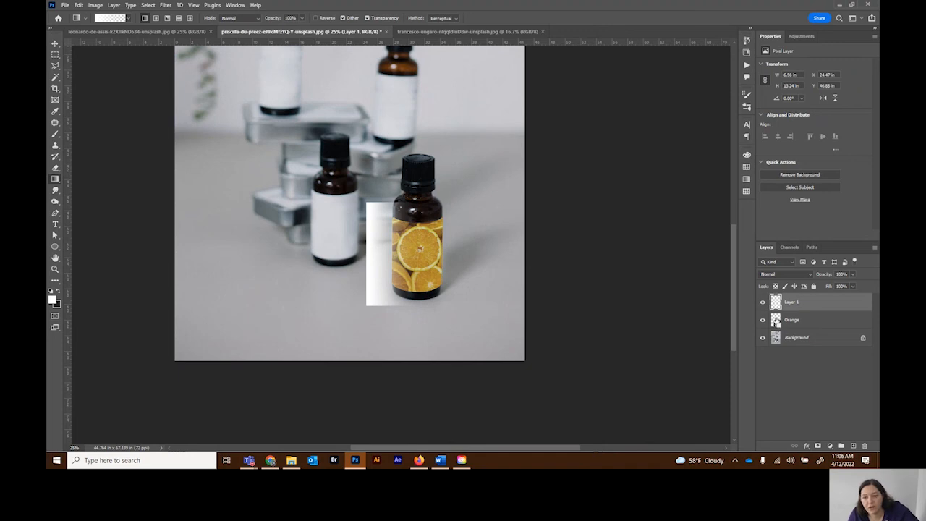
Step: Mask the gradient layer with the Orange layer's outline and unlink the mask from the gradient
ctrl+click(775, 321)
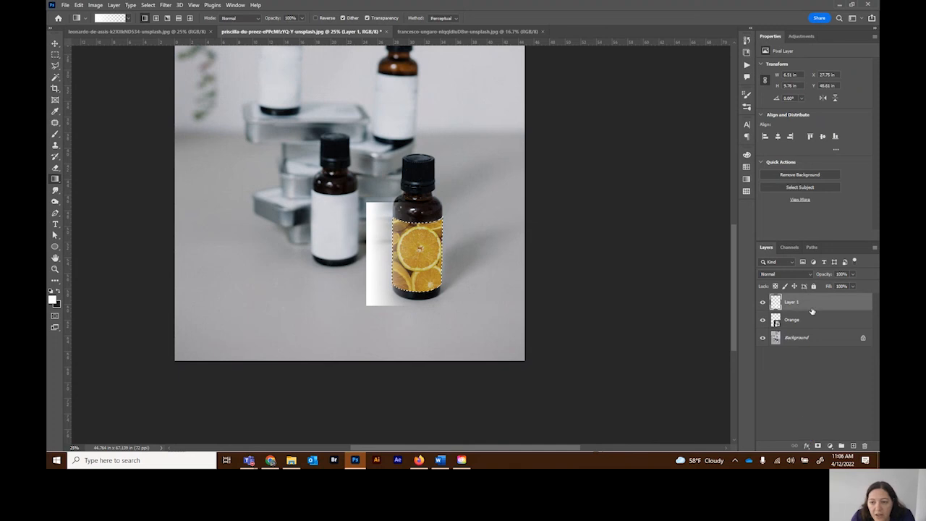
click(817, 446)
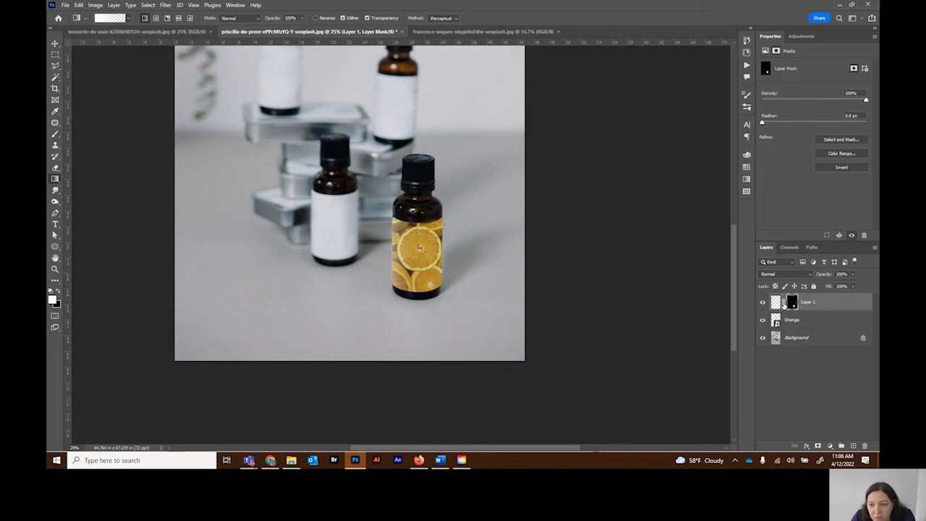
click(781, 304)
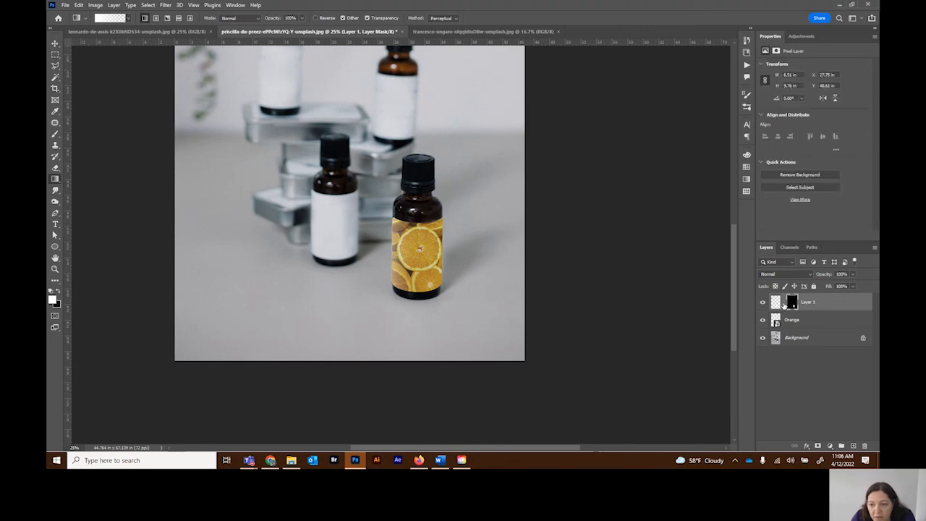
Step: Move the gradient itself, without its mask, to the right so its white edge meets the label's left edge
click(55, 44)
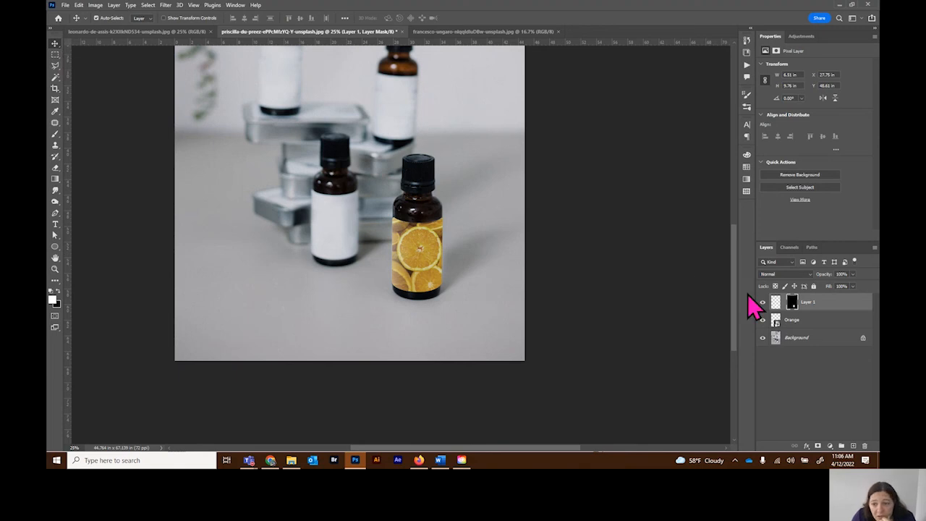
click(776, 302)
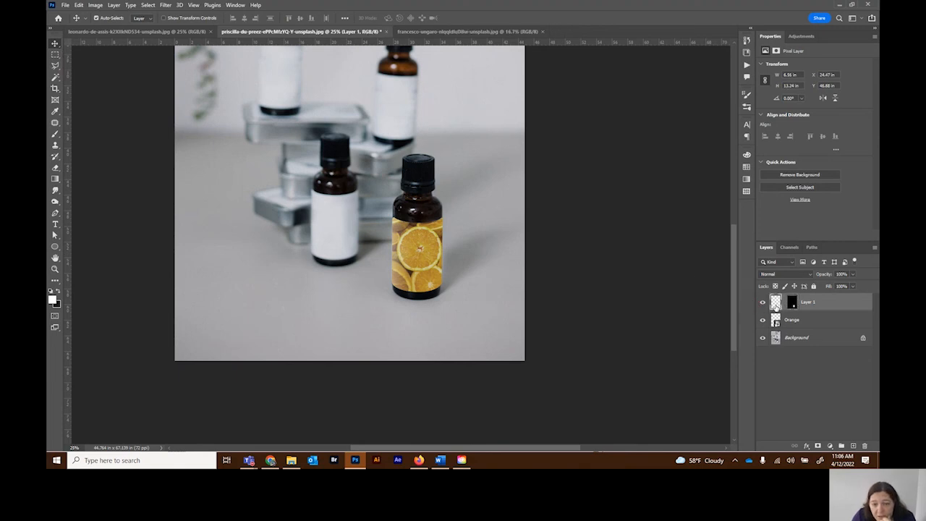
mouse_move(401, 260)
mouse_down()
mouse_move(434, 257)
mouse_move(418, 256)
mouse_up()
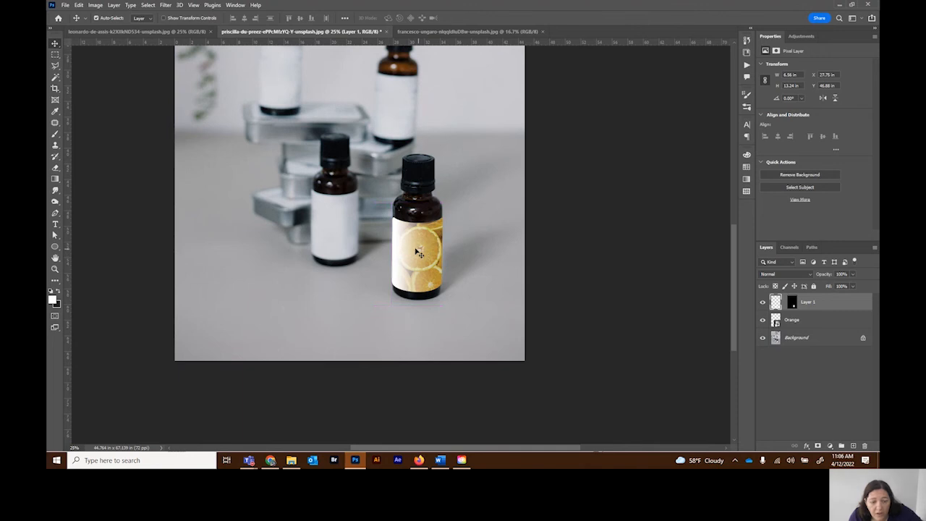
Step: Narrow the gradient to 22.88% of its width and position it as a thin strip along the label's left edge
key(ctrl+t)
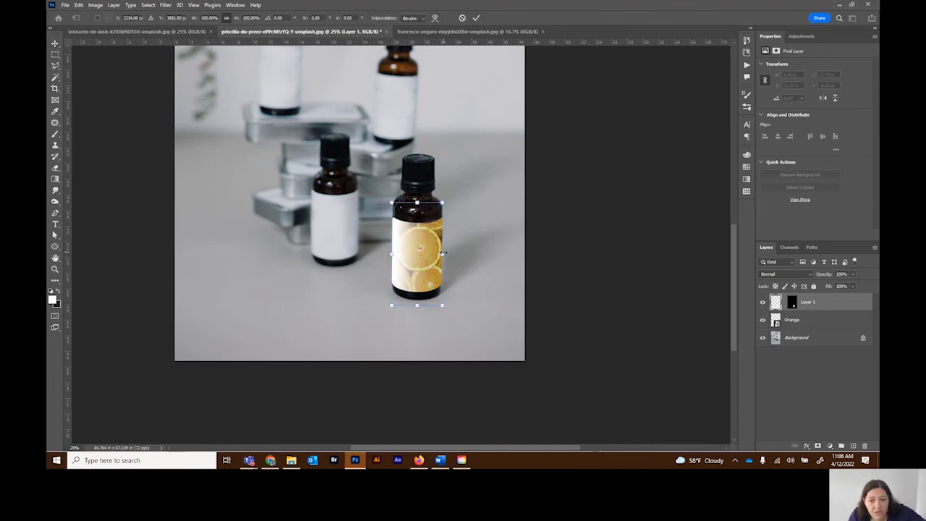
drag(416, 253, 392, 264)
key(Right)
key(Right)
key(Right)
key(Right)
key(Right)
key(Right)
key(Right)
key(Right)
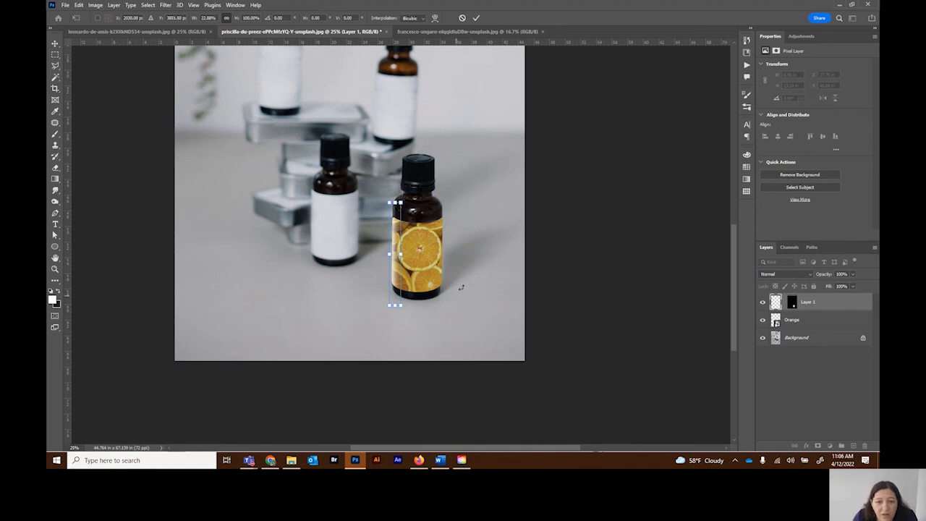
click(476, 18)
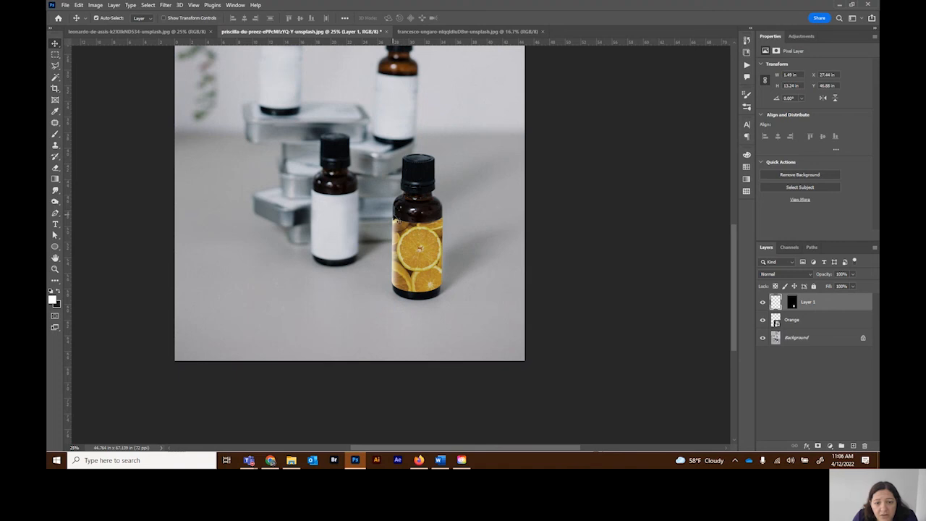
Step: Lower the gradient layer's opacity to 89% and relink its mask
click(853, 275)
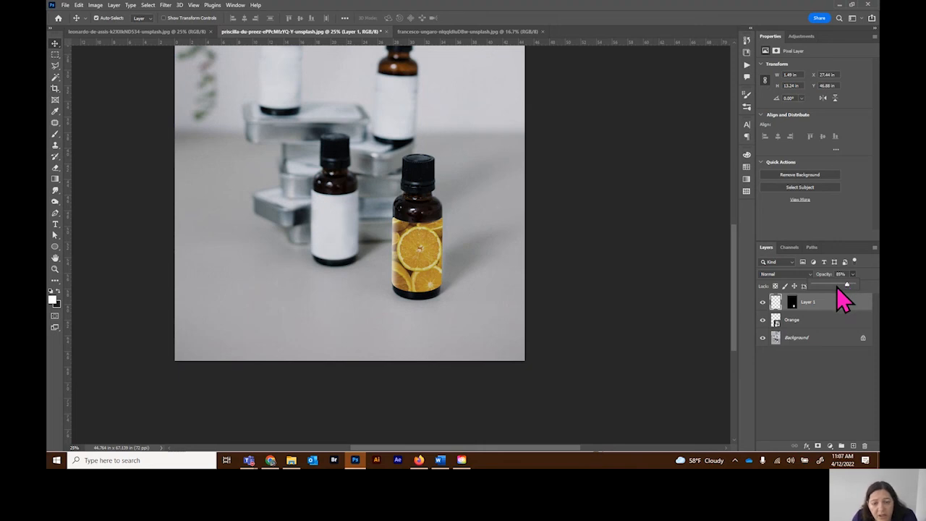
click(544, 274)
click(544, 274)
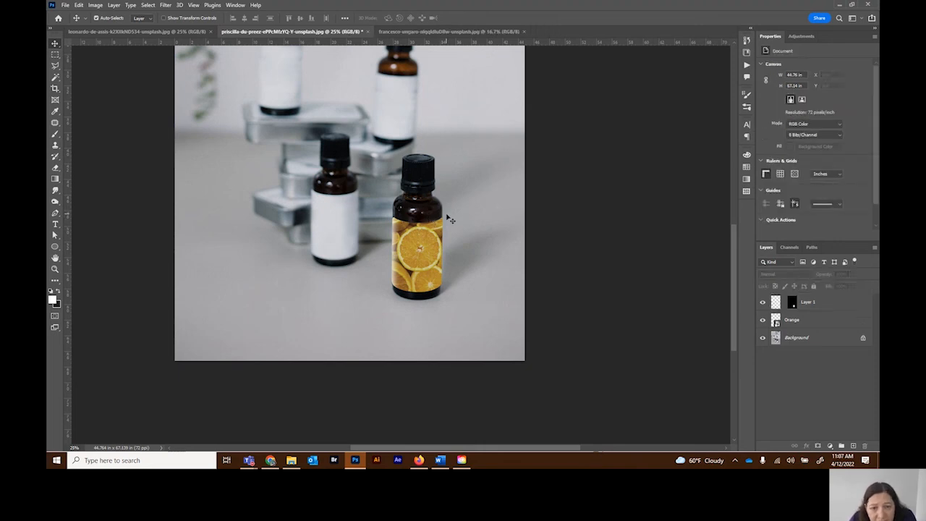
Step: Rename the gradient layer as Highlight
double_click(807, 302)
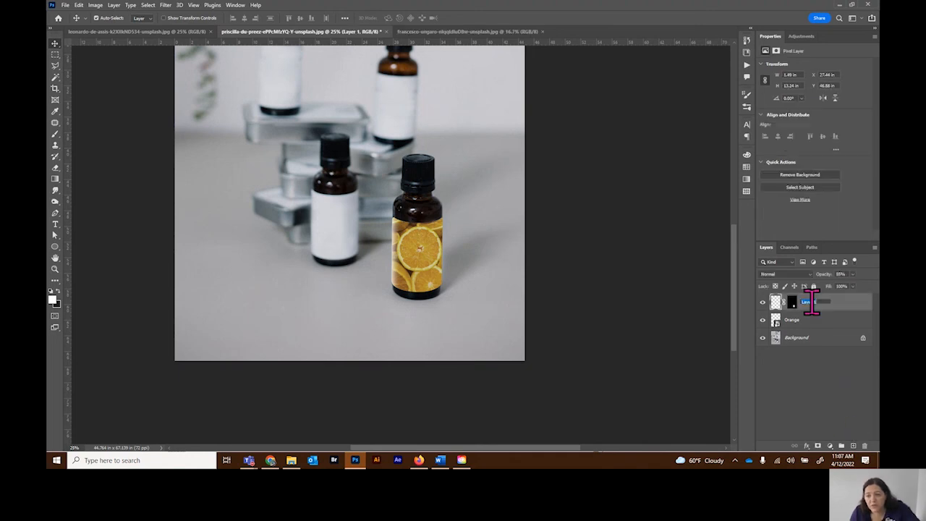
text(Highlight)
key(Return)
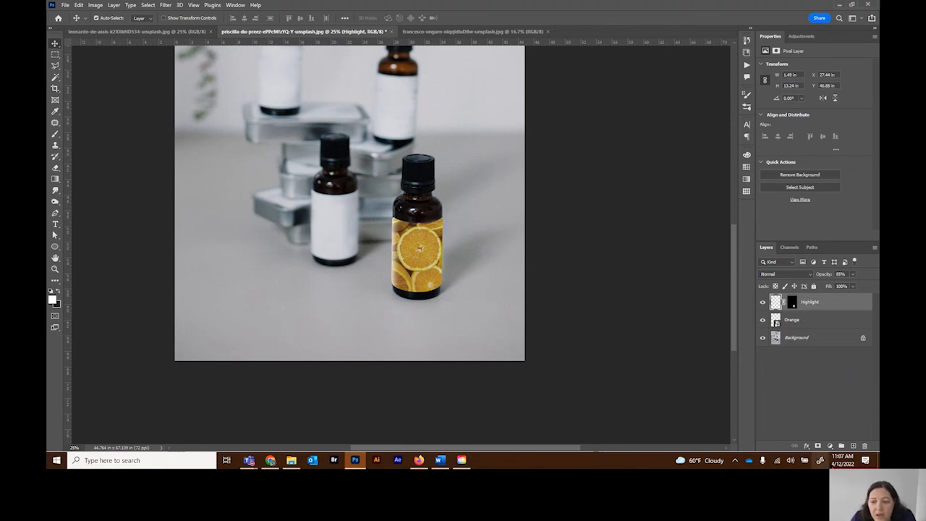
Step: Add a new layer and draw a horizontal black-to-transparent gradient fading from the photo's left side towards the right
click(852, 445)
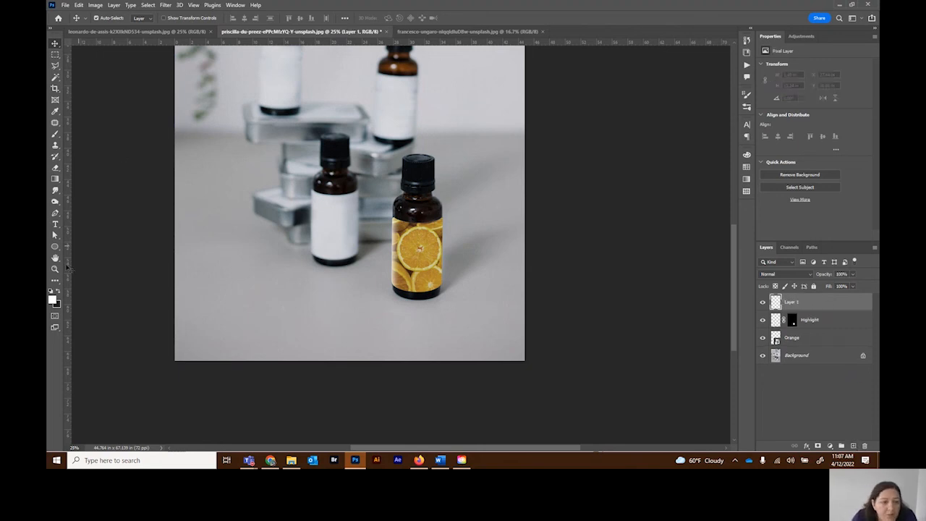
click(59, 292)
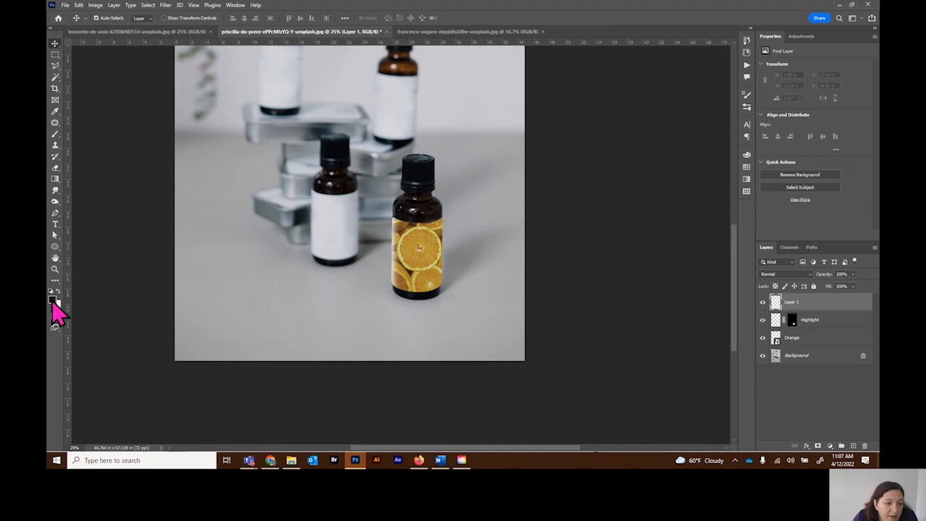
click(55, 179)
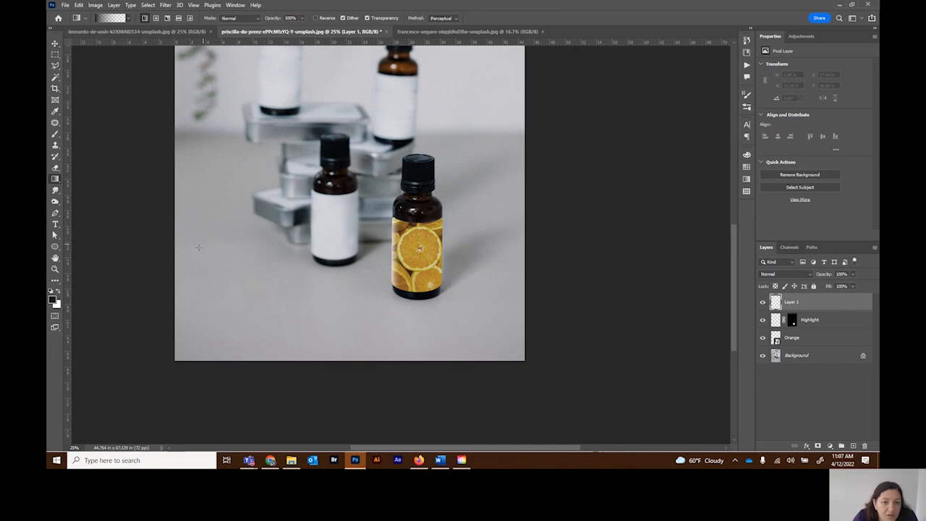
drag(188, 252, 474, 248)
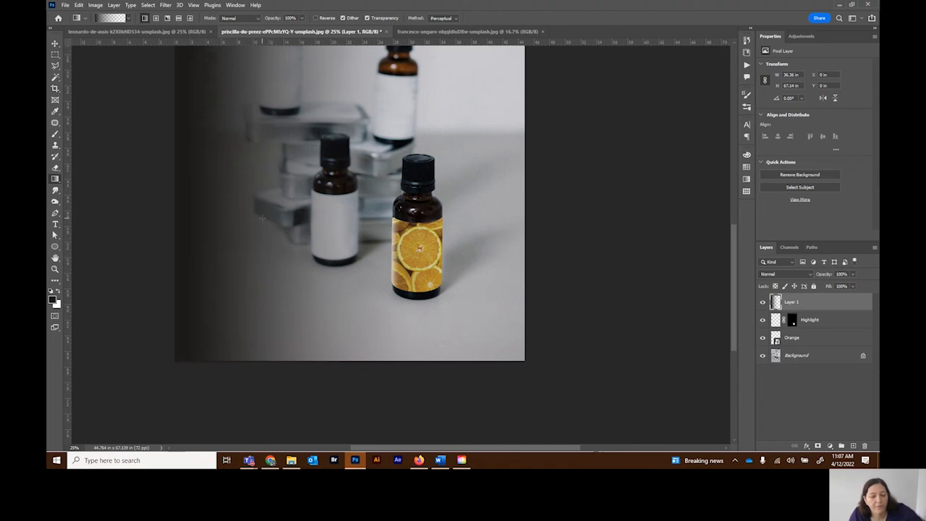
Step: Flip the black gradient horizontally and transform it into a strip about 3.83 in wide and 13.24 in high over the orange label's right edge
key(ctrl+t)
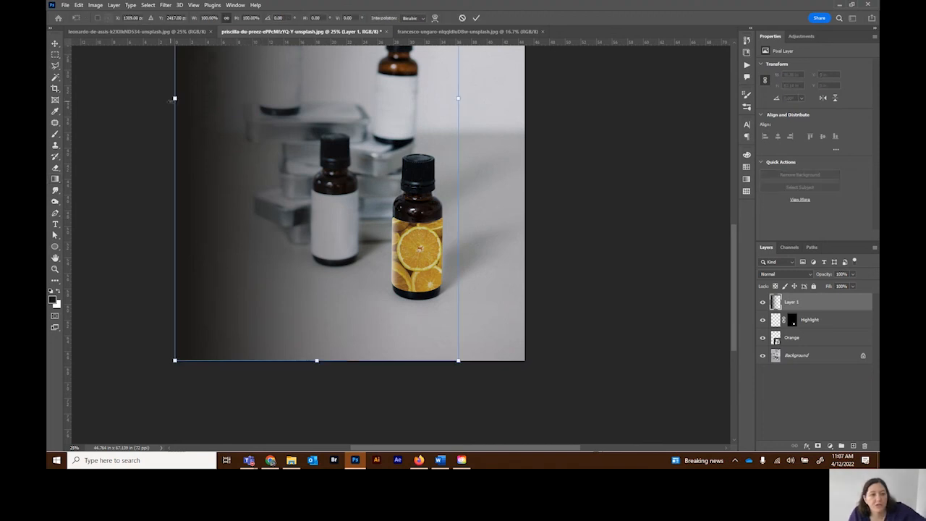
drag(175, 97, 359, 98)
drag(477, 377, 446, 368)
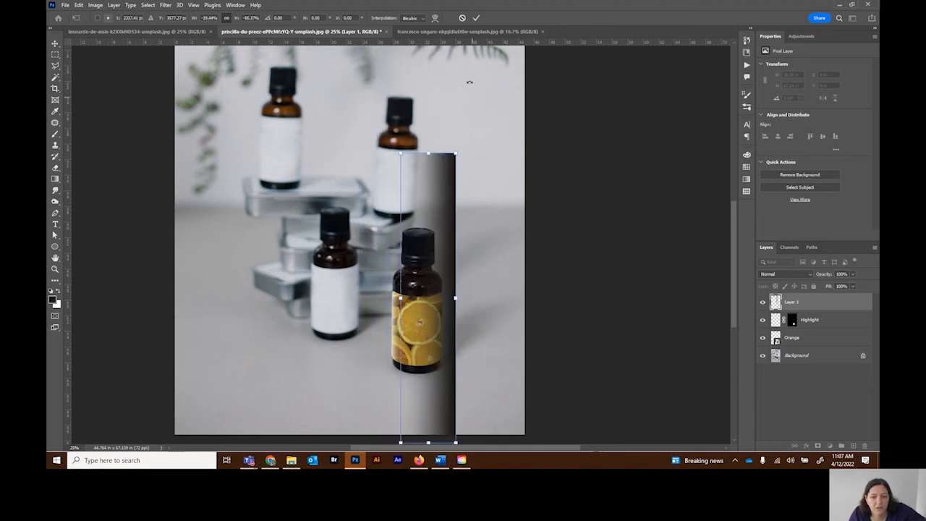
drag(429, 153, 428, 276)
drag(428, 442, 428, 378)
drag(399, 329, 451, 327)
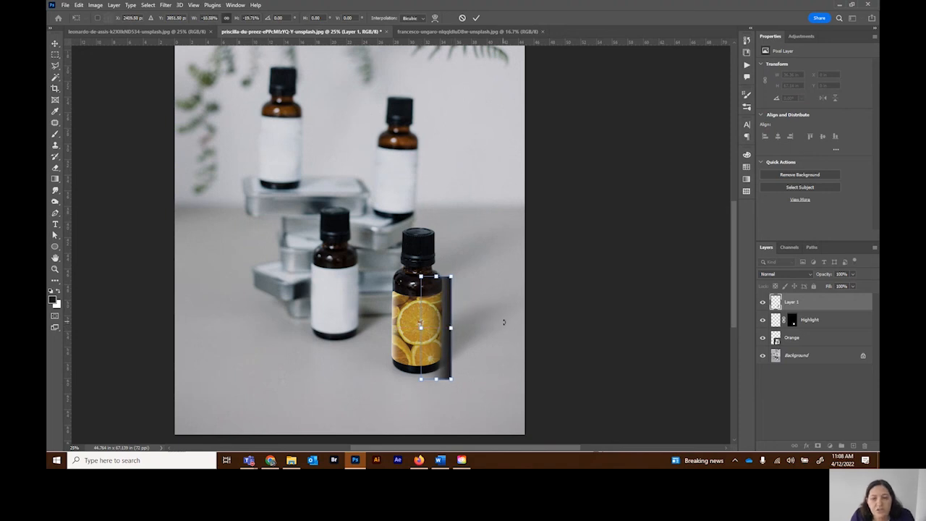
click(476, 18)
key(g)
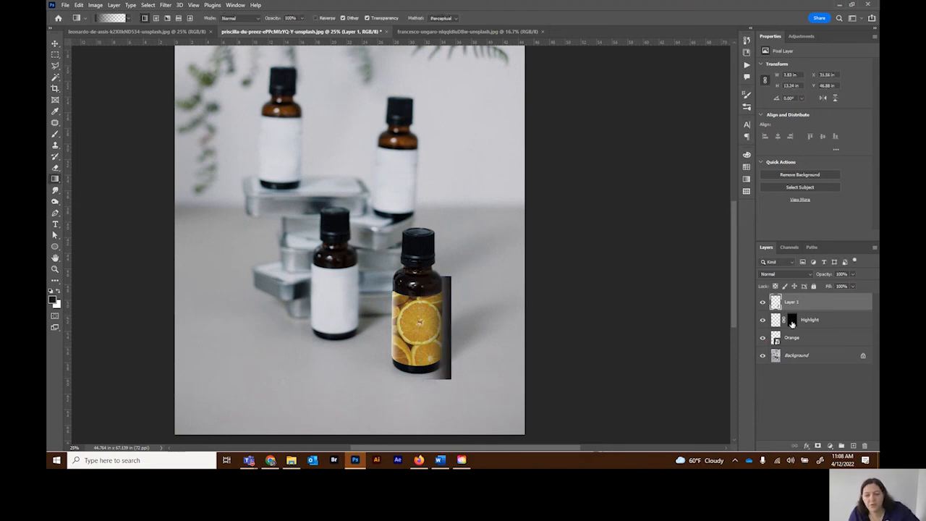
Step: Copy the Highlight layer's mask onto the black gradient layer and rename that layer shadow
drag(792, 323, 793, 308)
double_click(808, 301)
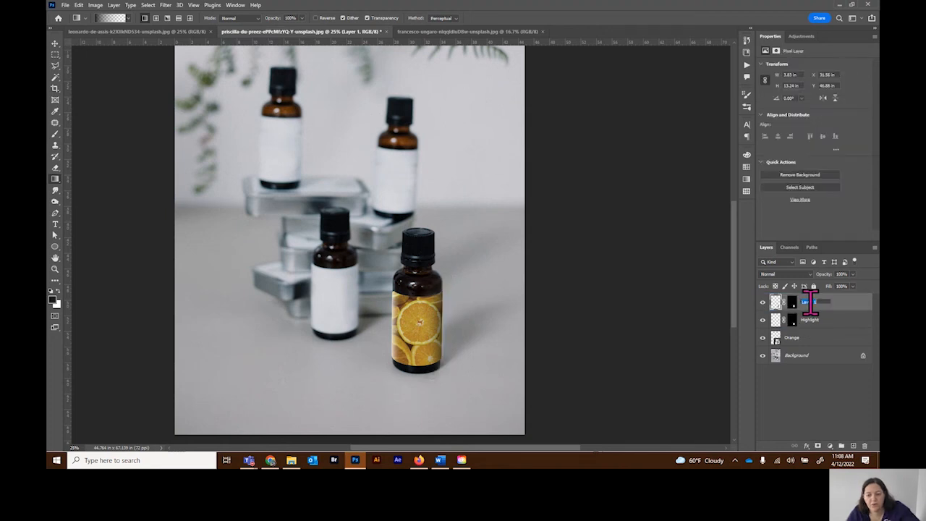
text(Shadow)
key(Return)
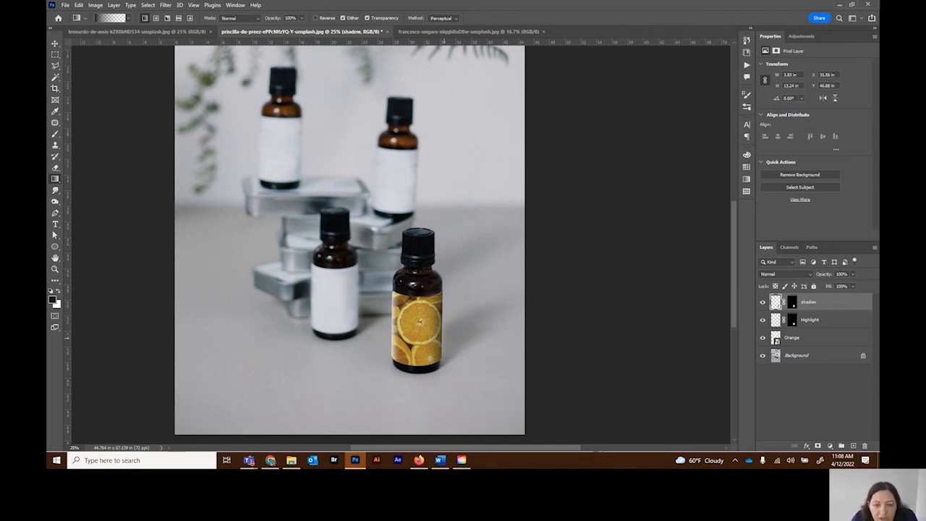
Step: Shift the shadow gradient slightly left independently of its mask and lower the layer's opacity to 80%
click(783, 302)
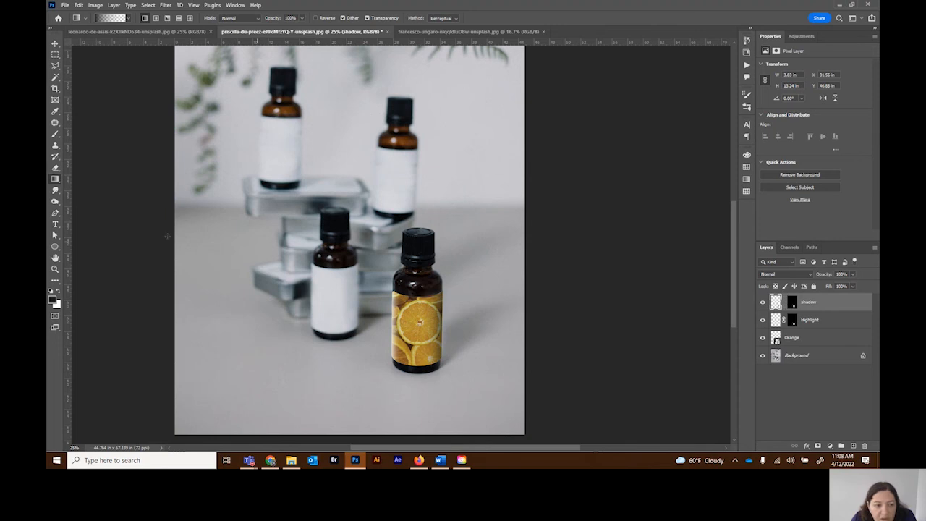
click(55, 44)
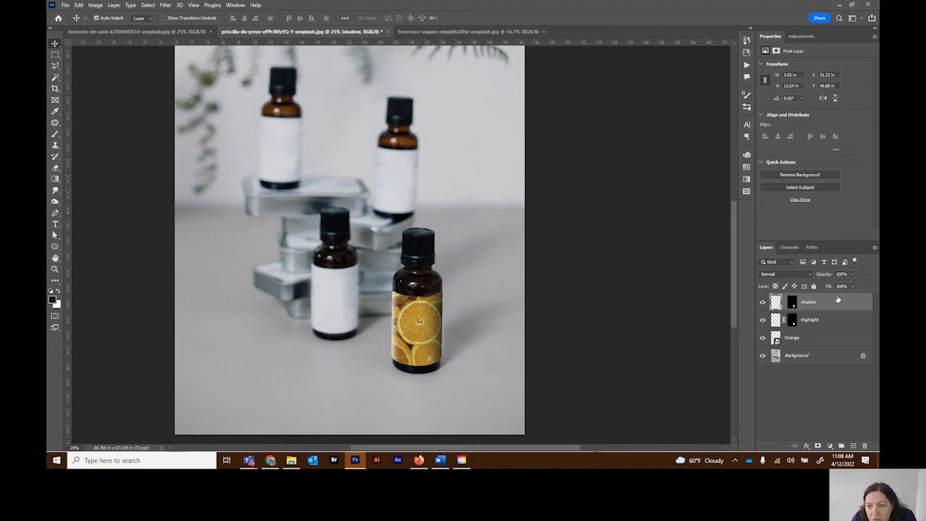
click(852, 274)
drag(851, 286, 846, 285)
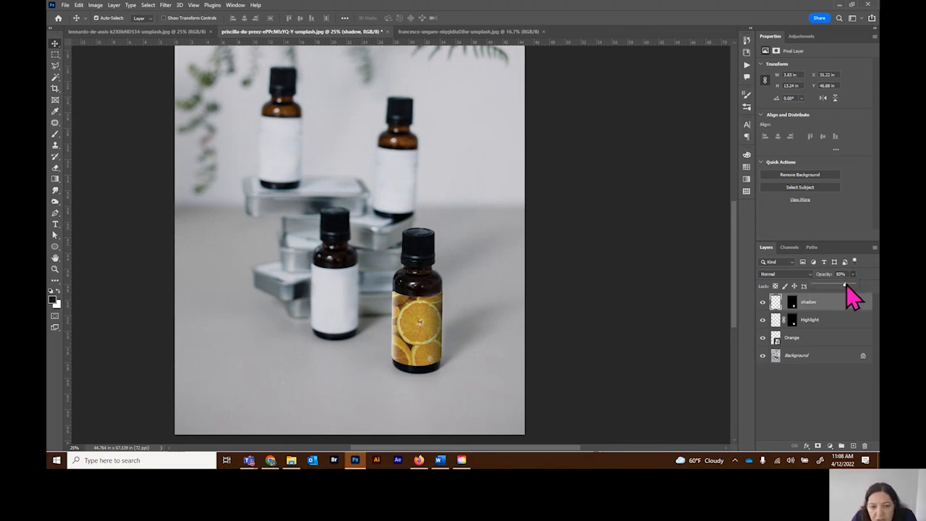
click(653, 353)
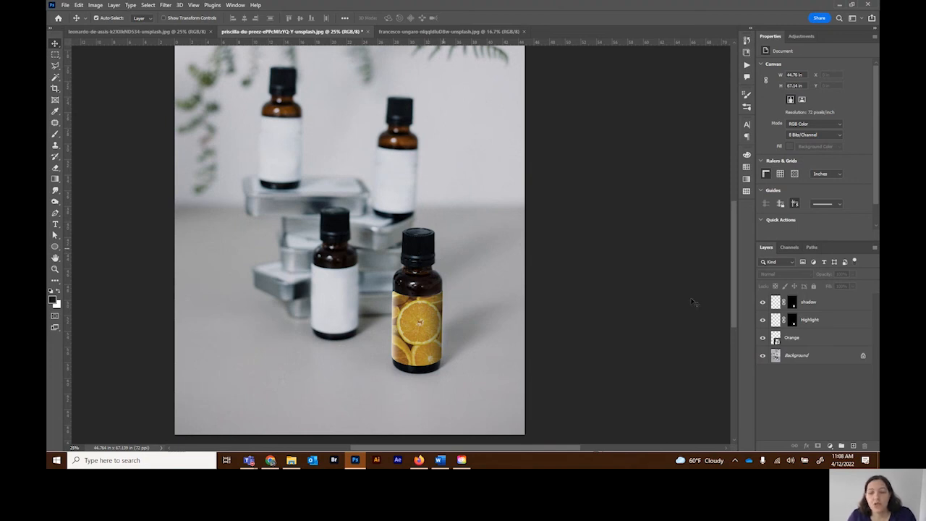
Step: Recolor the Orange smart object's contents green with Hue/Saturation at hue +49 and saturation -56, saving the changes on closing
double_click(776, 340)
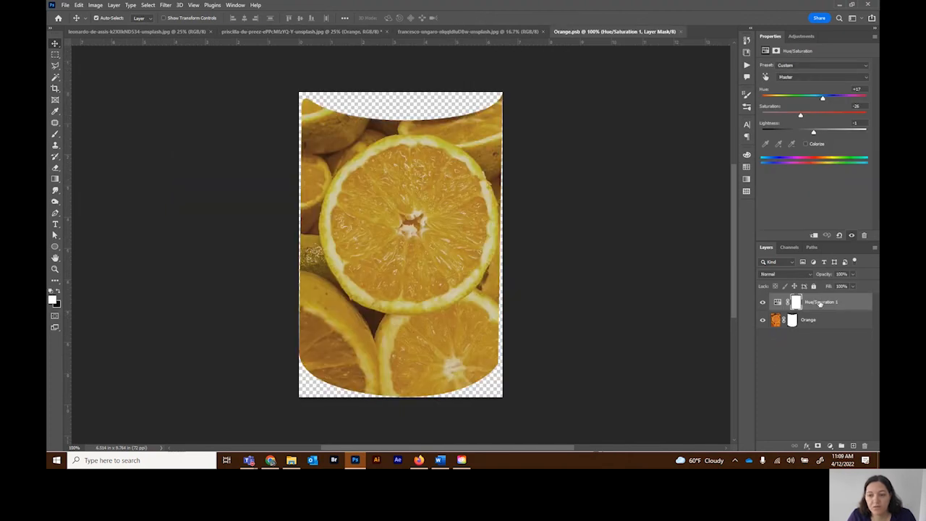
mouse_move(799, 114)
mouse_down()
mouse_move(754, 116)
mouse_move(798, 118)
mouse_move(837, 102)
mouse_move(785, 115)
mouse_up()
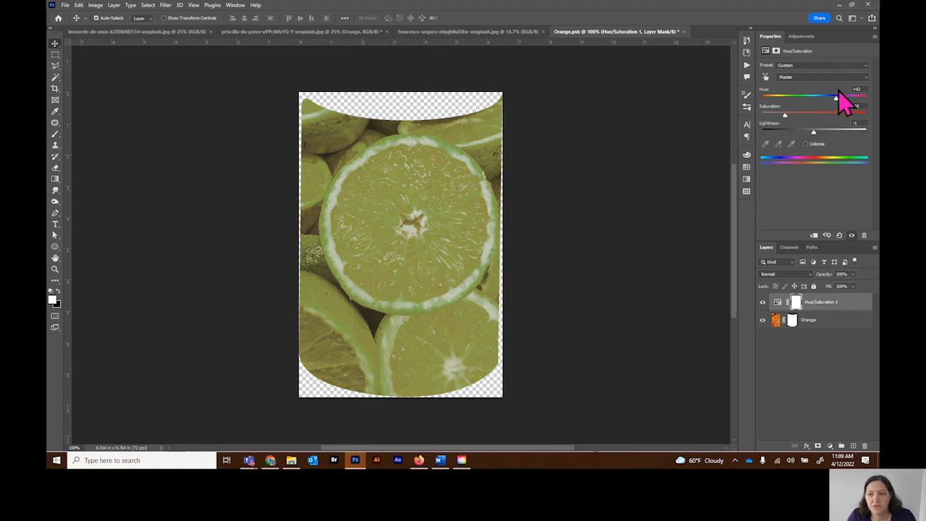
drag(836, 99, 838, 102)
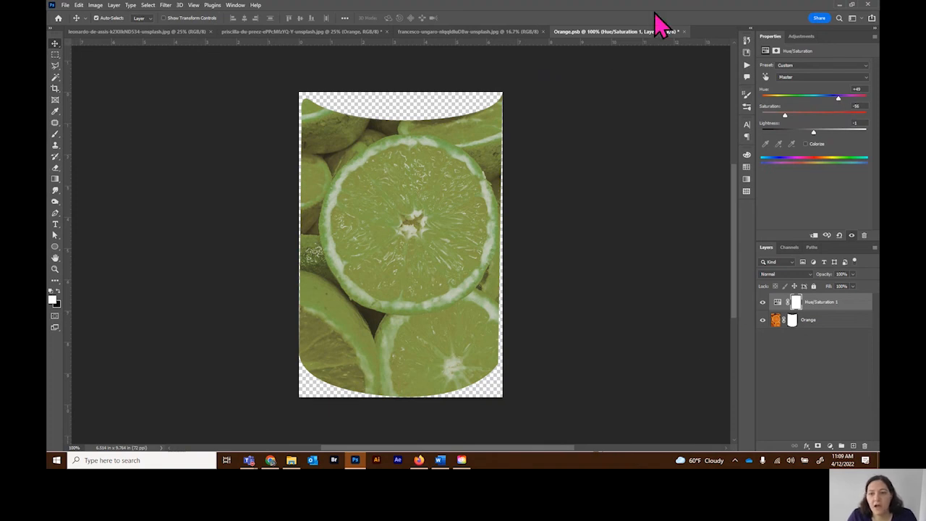
click(683, 31)
click(437, 186)
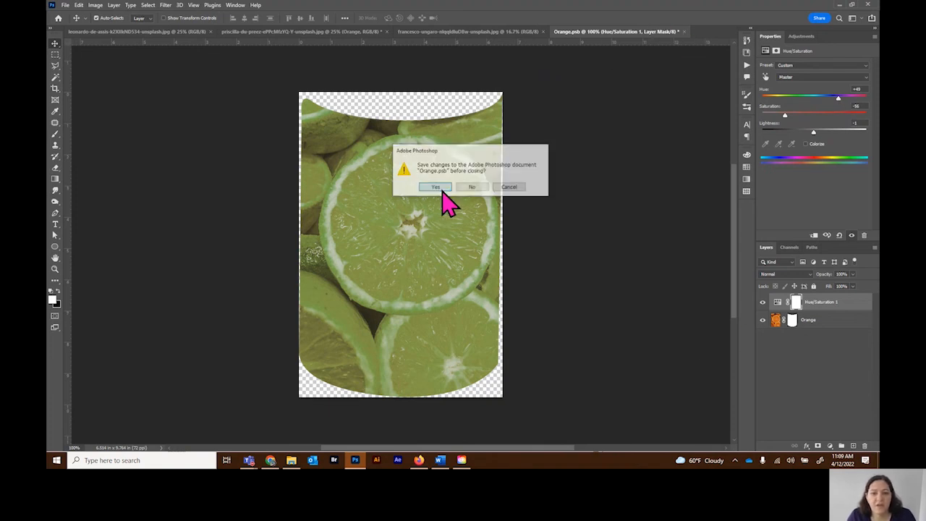